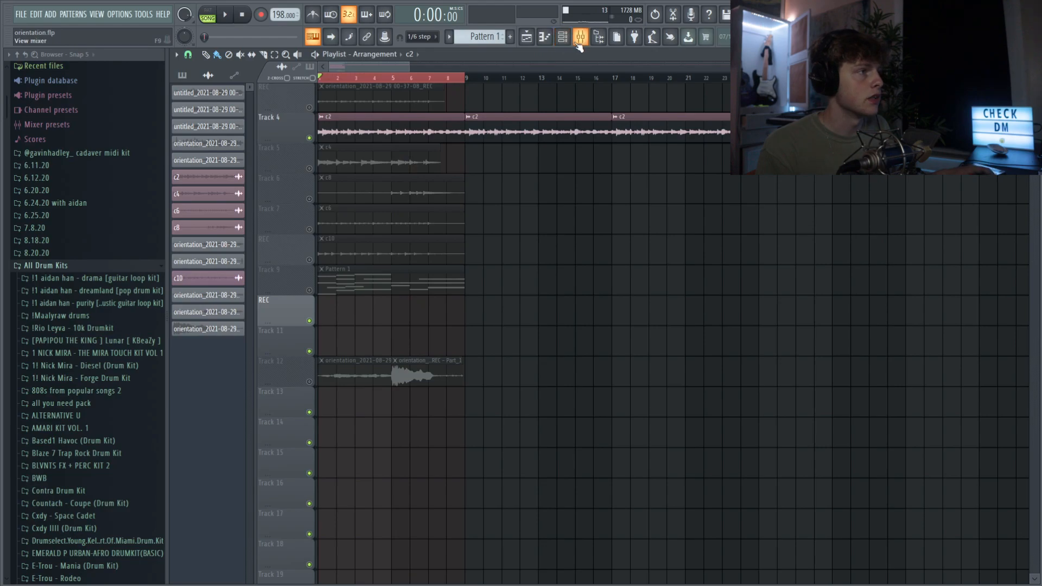
Close the c2 channel's EQ window and play the c2 loop while checking the playlist and mixer.
click(579, 38)
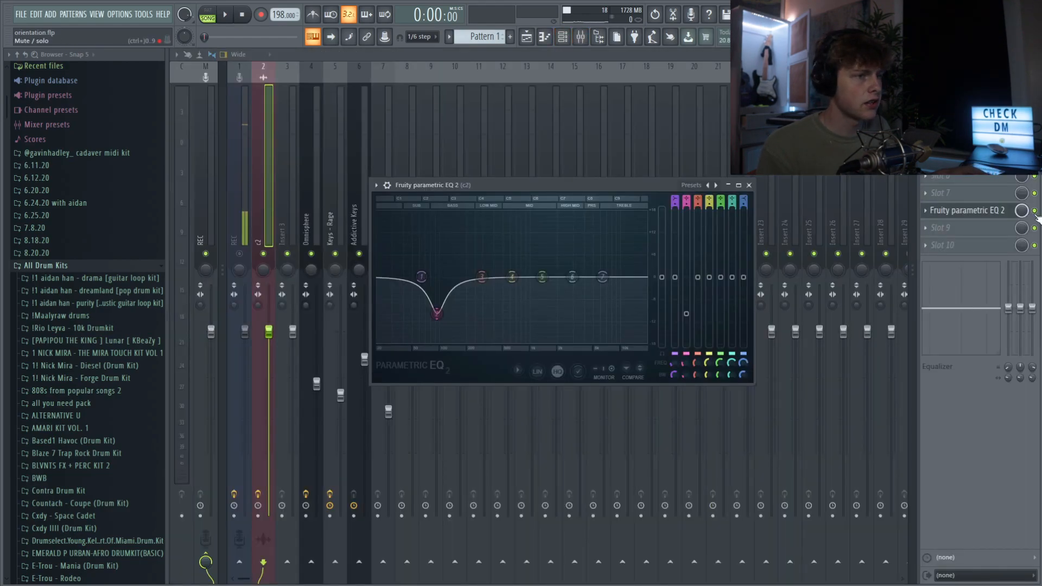
click(749, 185)
key(space)
click(580, 37)
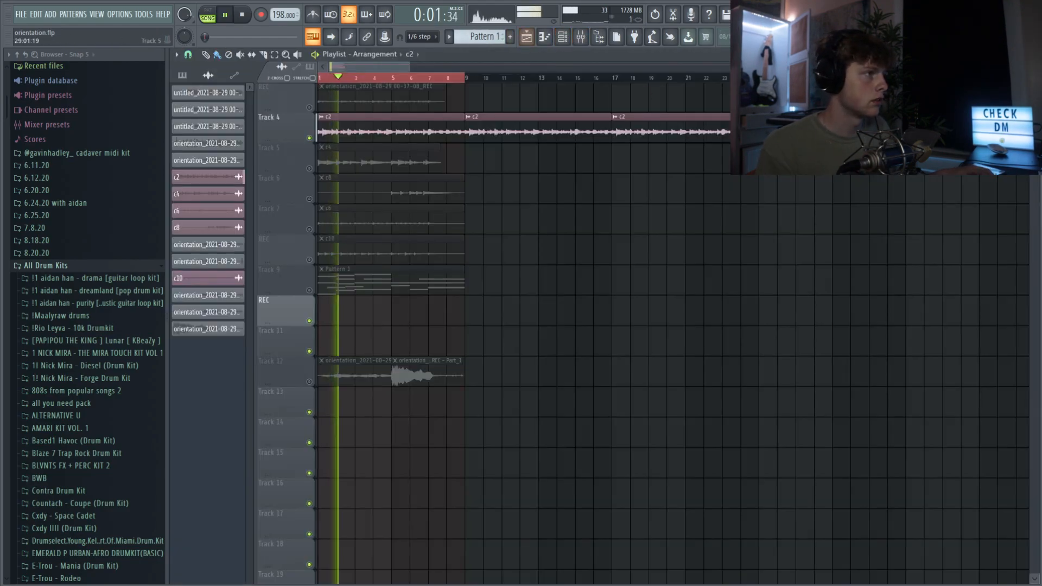
click(582, 40)
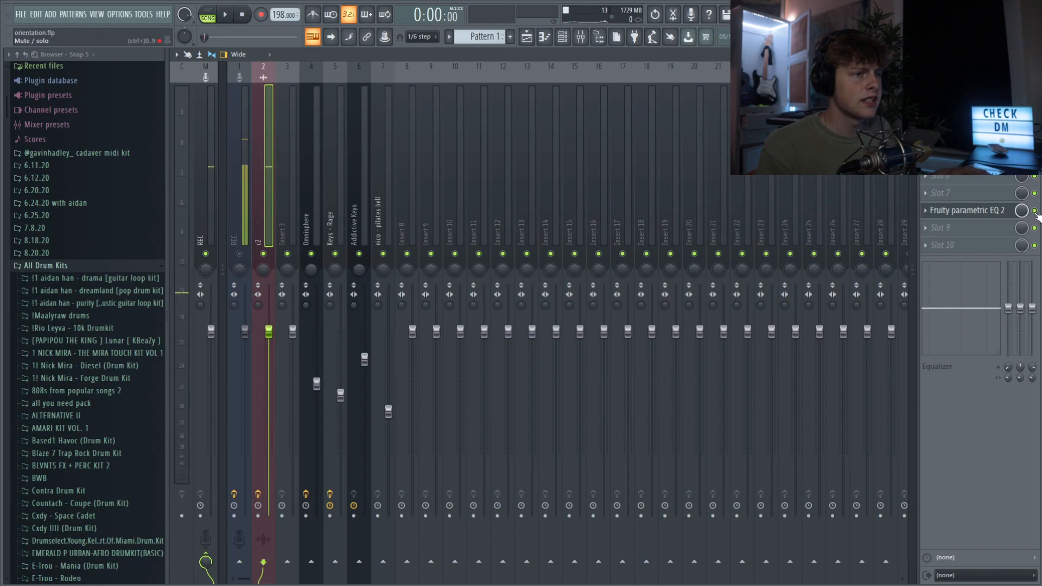
Adjust the low dip of c2's Fruity parametric EQ 2 and cut the low mids with band 3 during playback.
click(971, 211)
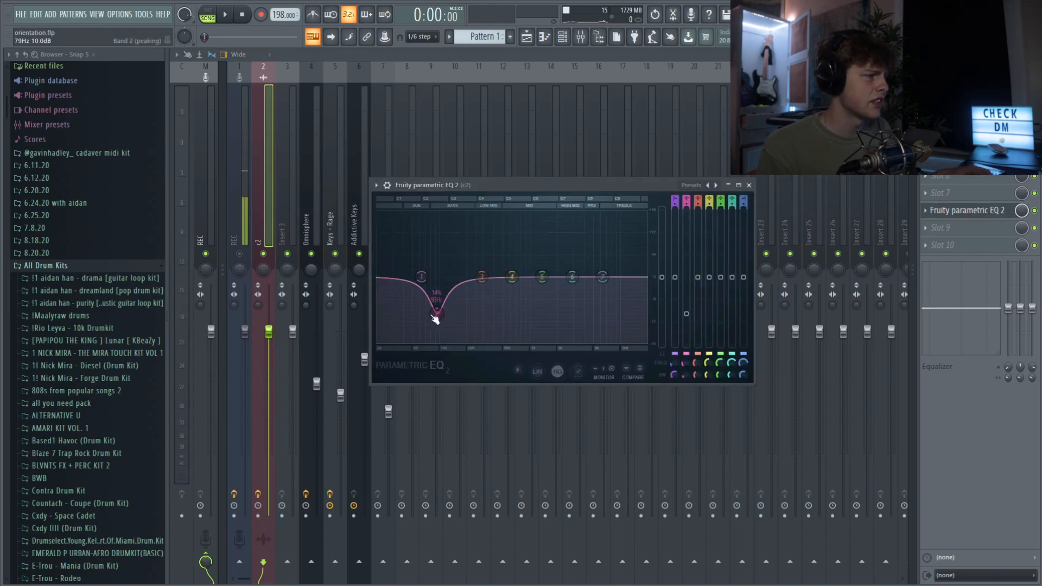
key(space)
drag(435, 319, 444, 318)
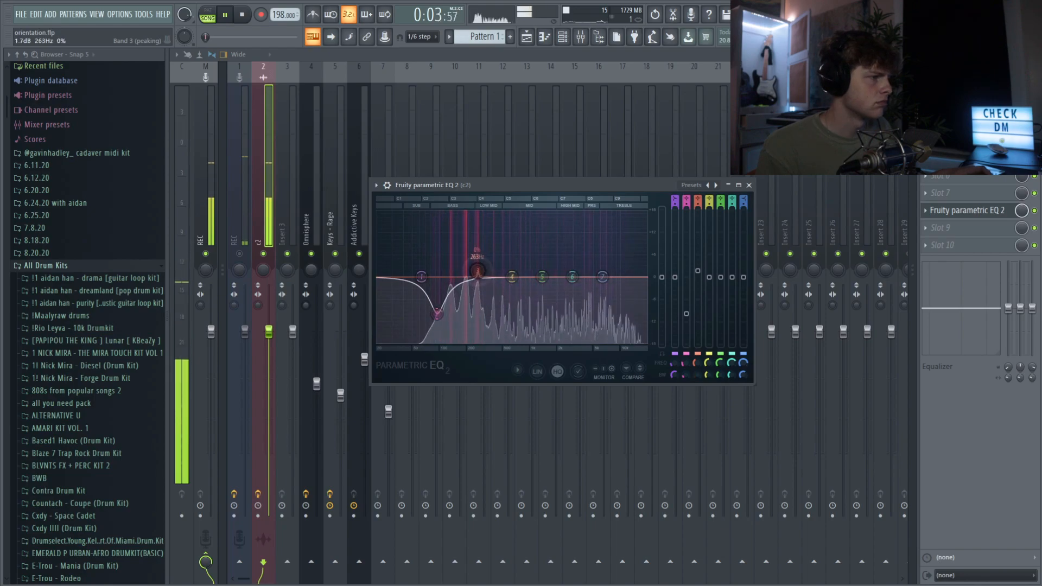
drag(478, 270, 465, 306)
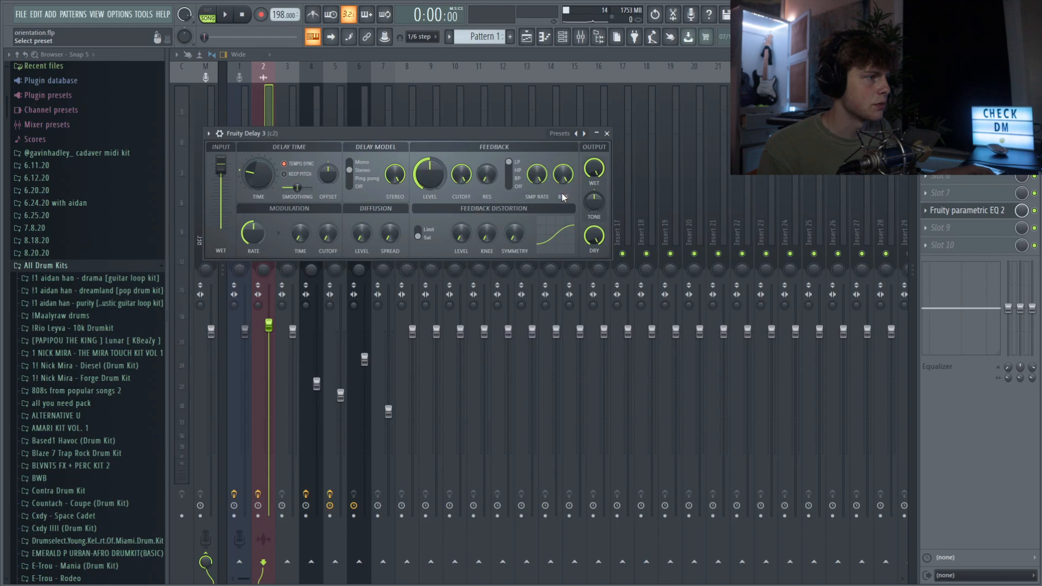
Set the Fruity Delay 3 mix level on c2 to 43% and raise the c2 volume fader slightly.
click(563, 197)
click(966, 124)
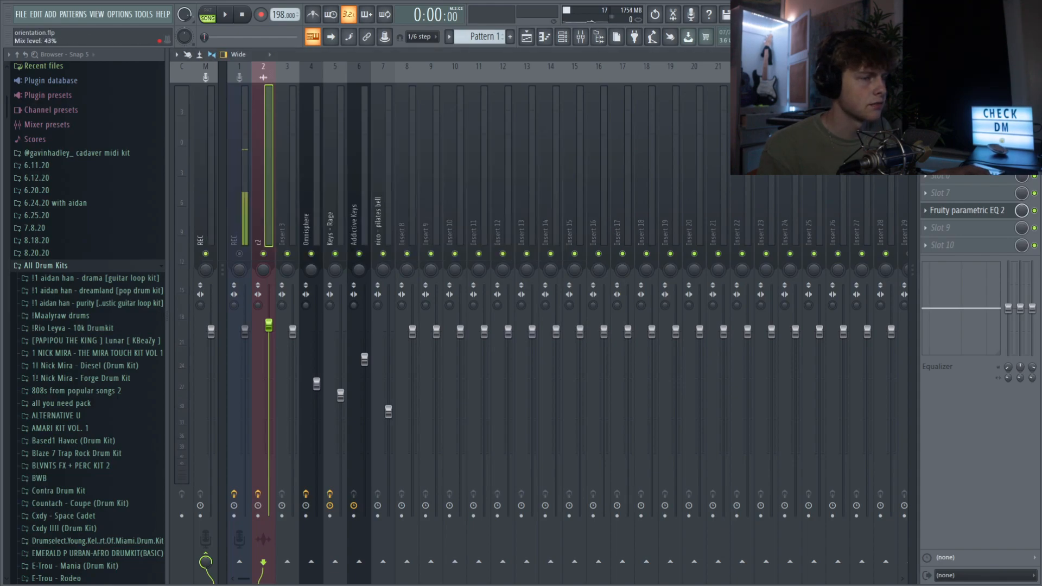
key(space)
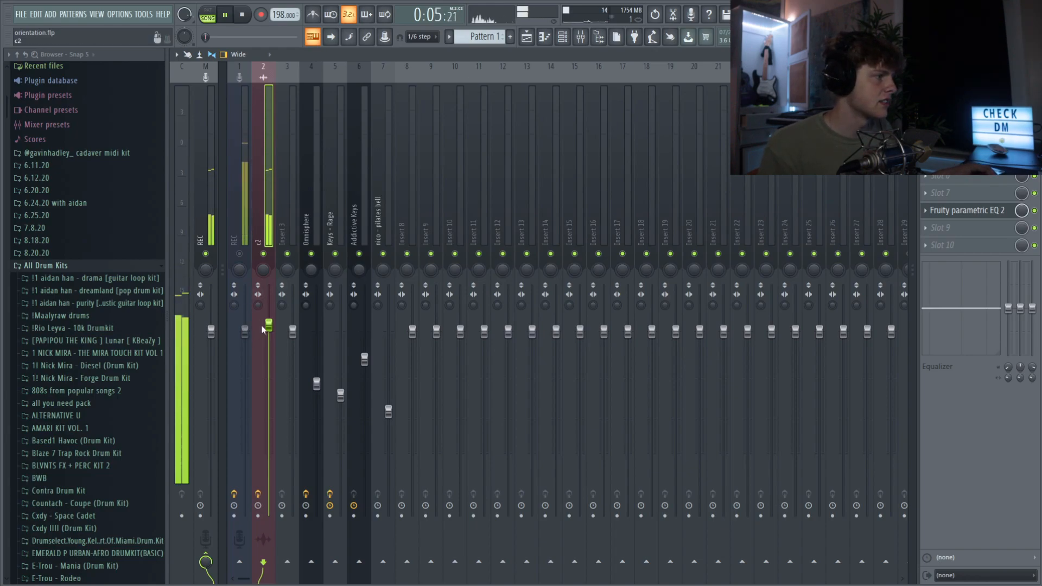
drag(262, 325, 261, 314)
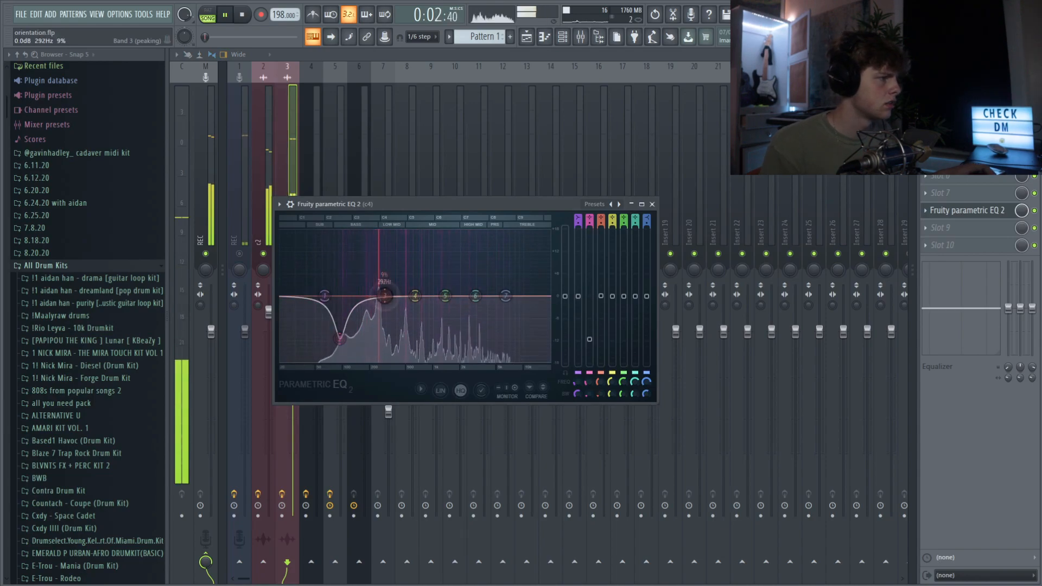
Adjust band 3 of c4's Fruity parametric EQ 2 and set its Fruity Reeverb 2 wet level to 83%.
drag(384, 296, 363, 232)
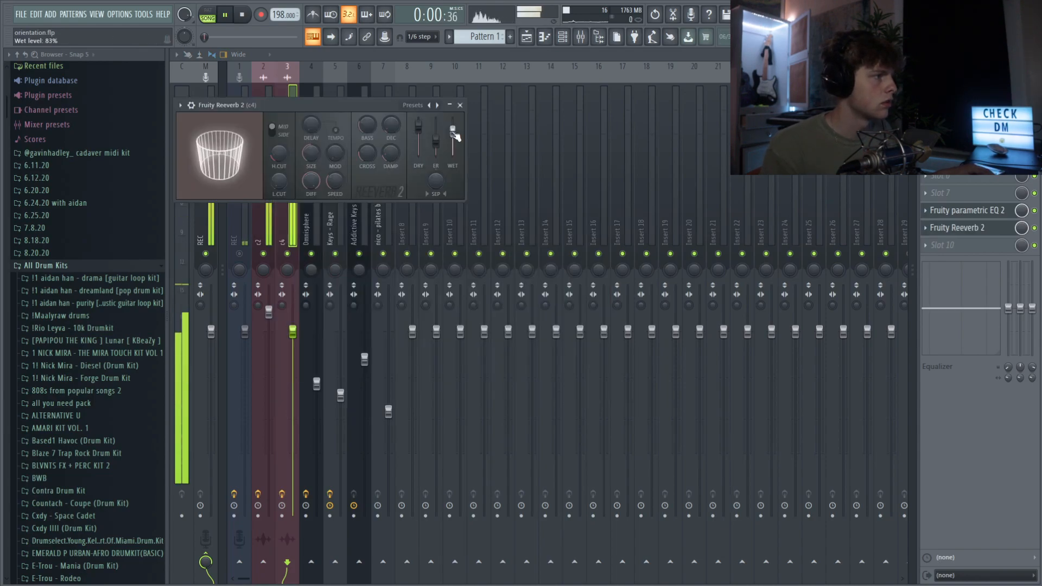
click(459, 105)
Lower the c4 volume fader and add Crystallizer to c4 with the Guitar & Keys preset MuffledUpOctave.
drag(293, 332, 296, 363)
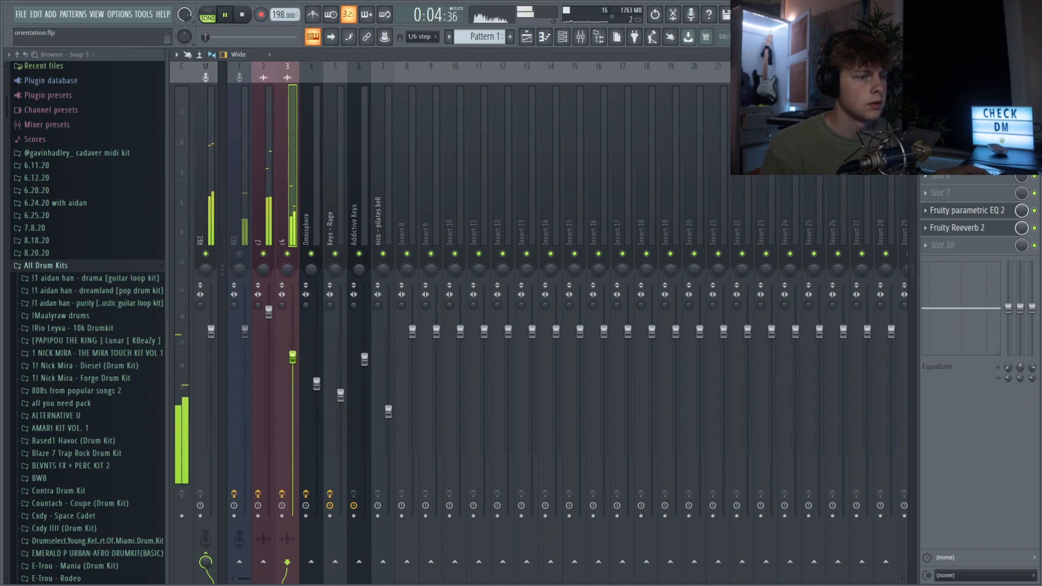
click(495, 368)
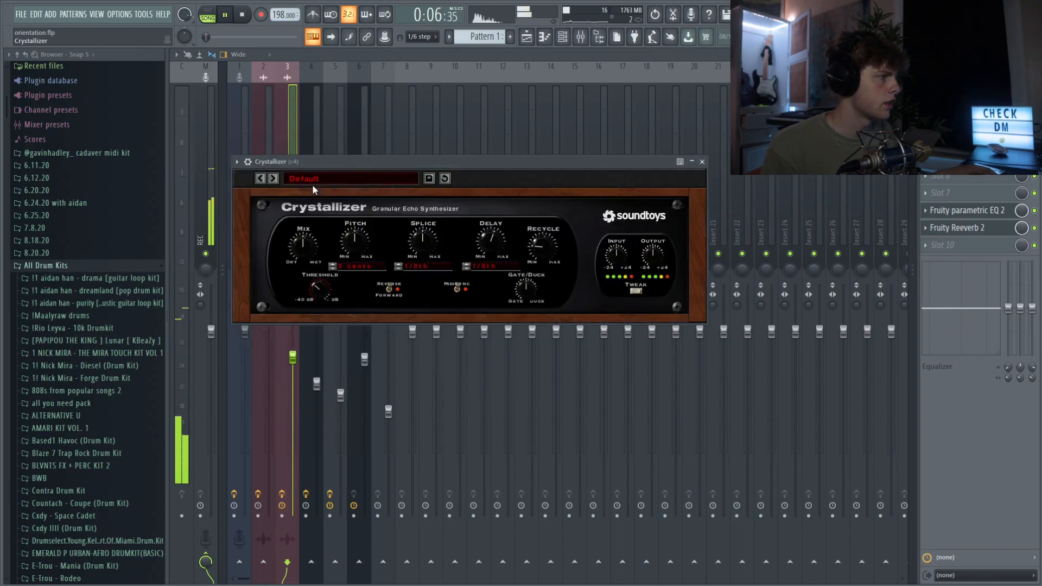
click(311, 179)
mouse_move(322, 237)
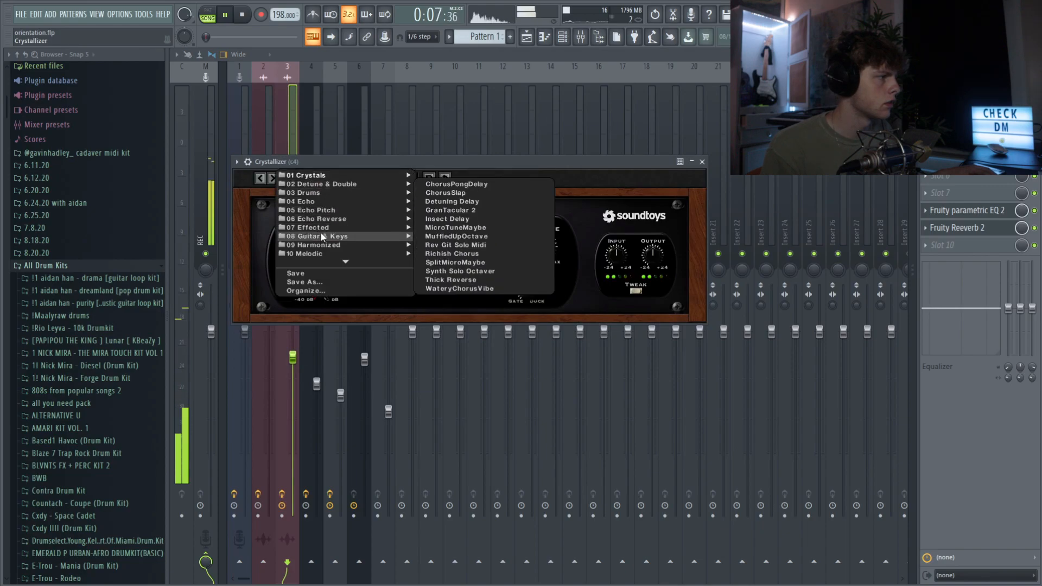
click(432, 235)
Lower the Crystallizer mix level on c4 during playback and fine-tune the channel's volume fader.
key(space)
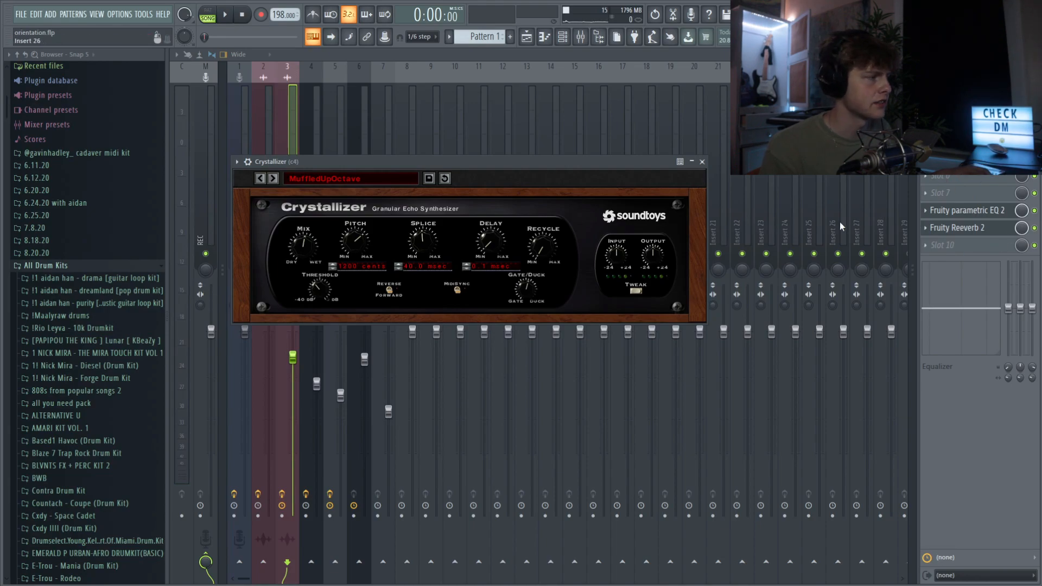
key(space)
drag(1022, 89, 1022, 122)
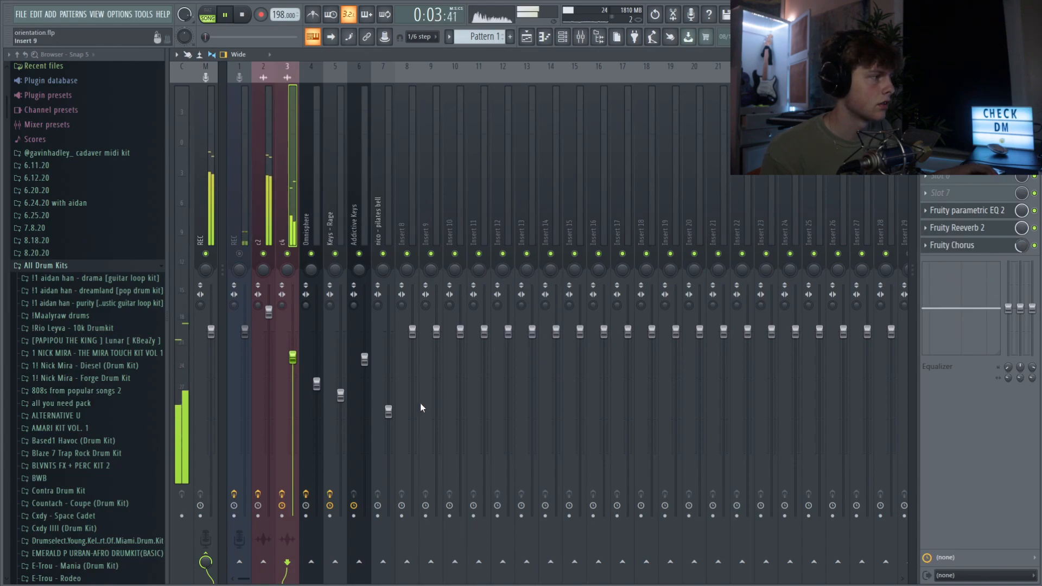
mouse_move(293, 357)
mouse_down()
mouse_move(293, 341)
mouse_move(293, 358)
mouse_up()
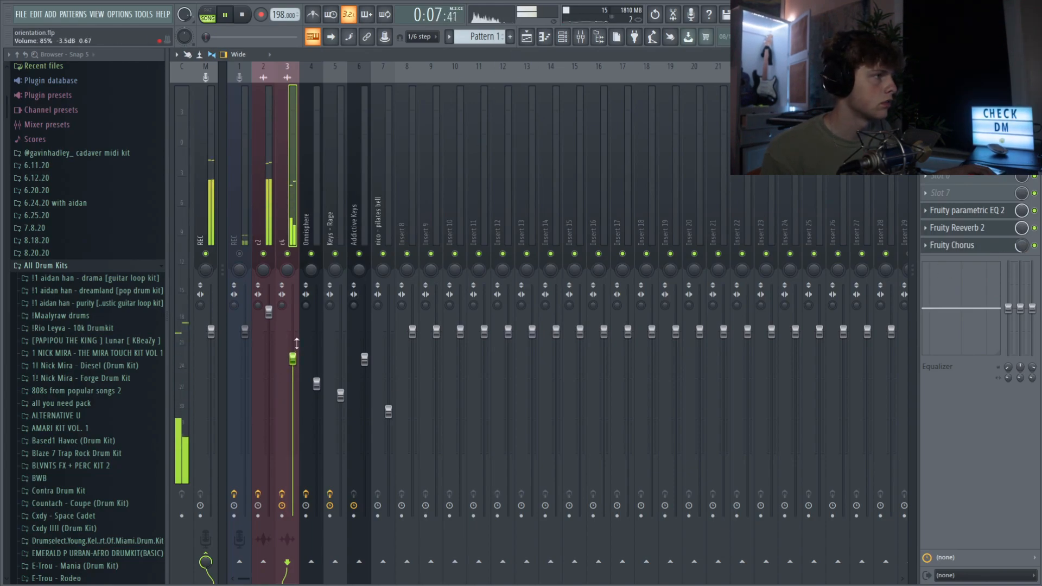
Unmute Track 6 with the c8 clip in the playlist and play the arrangement from bar 5.
click(541, 39)
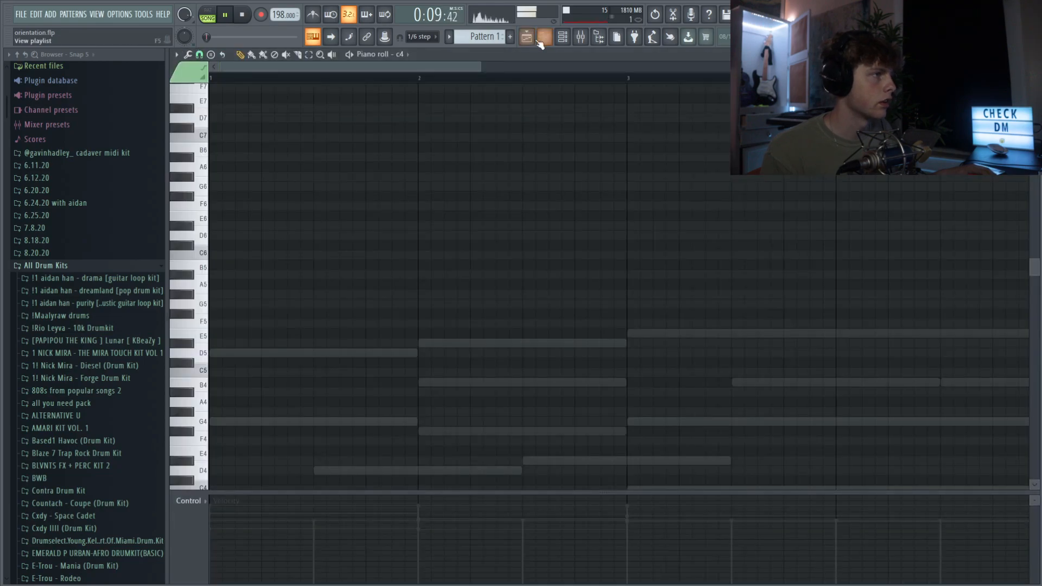
click(533, 39)
key(space)
click(310, 229)
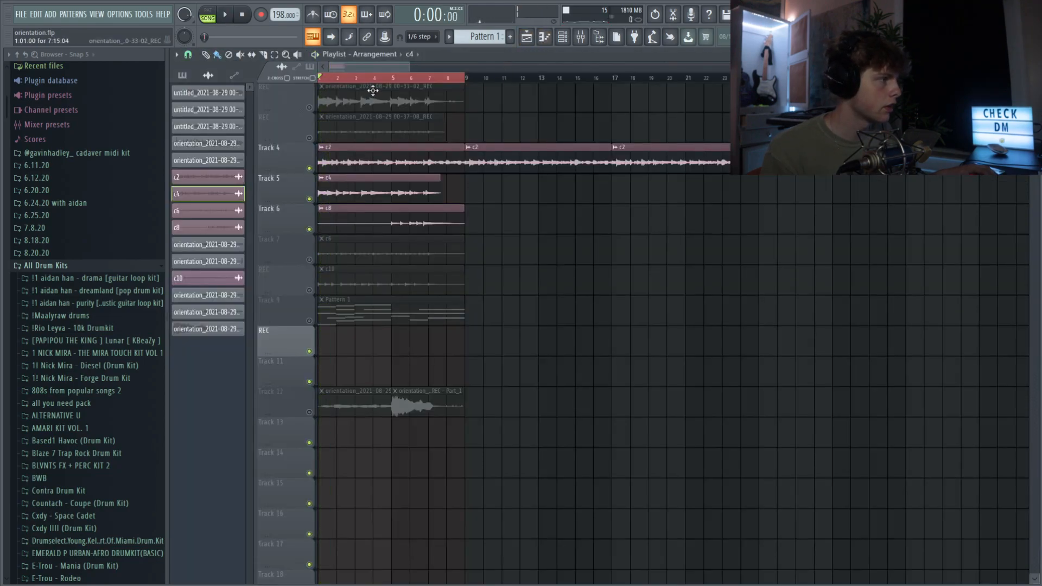
click(386, 79)
drag(391, 84, 395, 81)
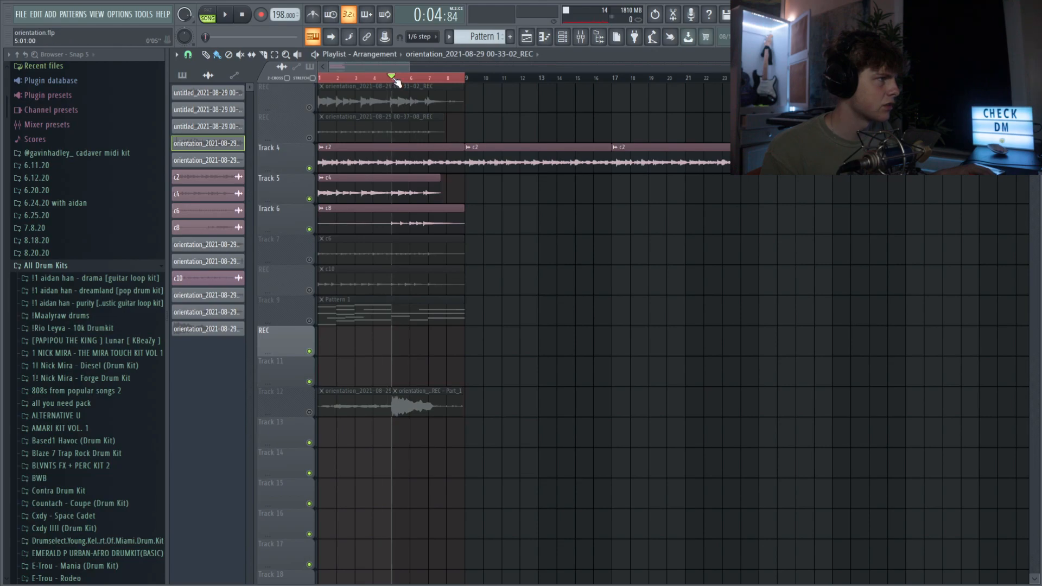
key(space)
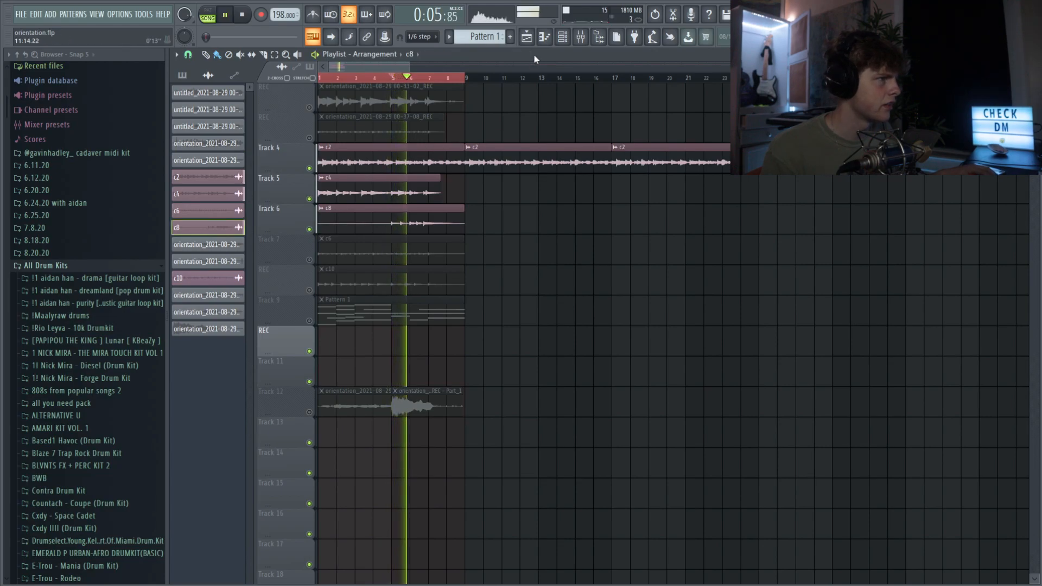
Set the dry level of Fruity Reeverb 2 on mixer track c8 to 72%.
click(562, 36)
click(580, 39)
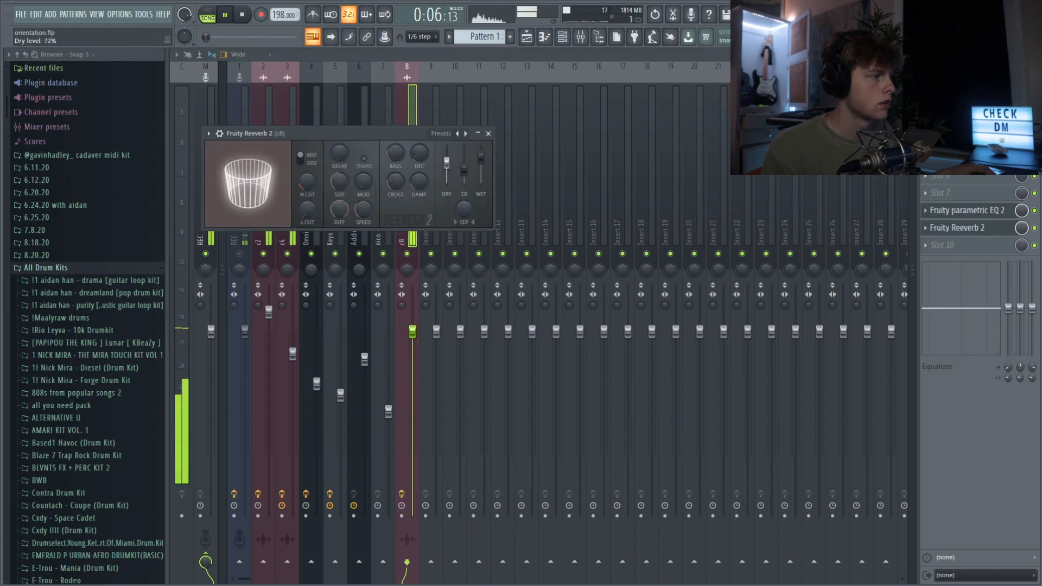
click(488, 133)
Add Fruity Delay 3 with the Ping pong preset to c8 and lower its mix level.
click(961, 89)
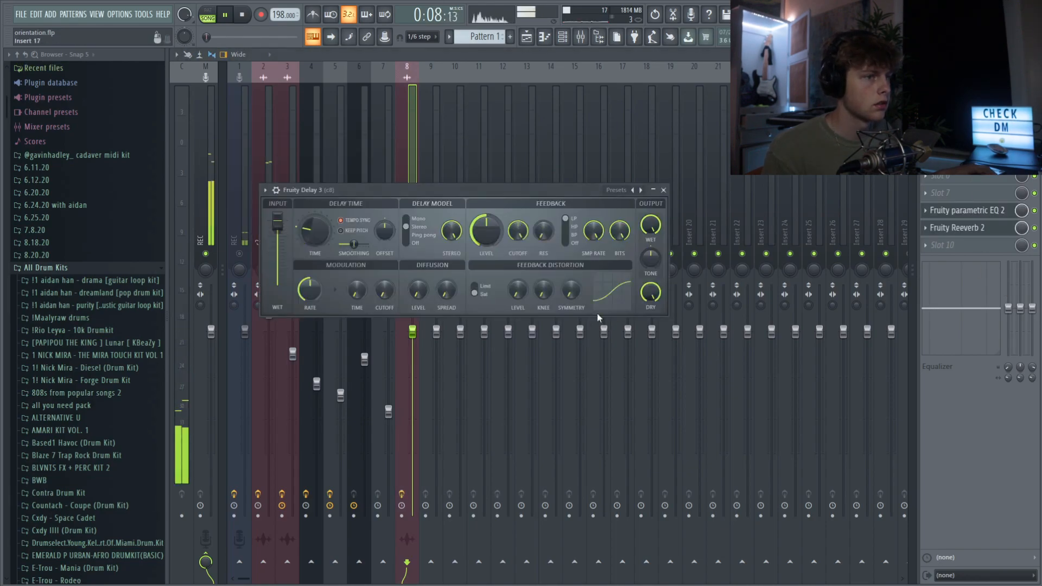
key(space)
key(space)
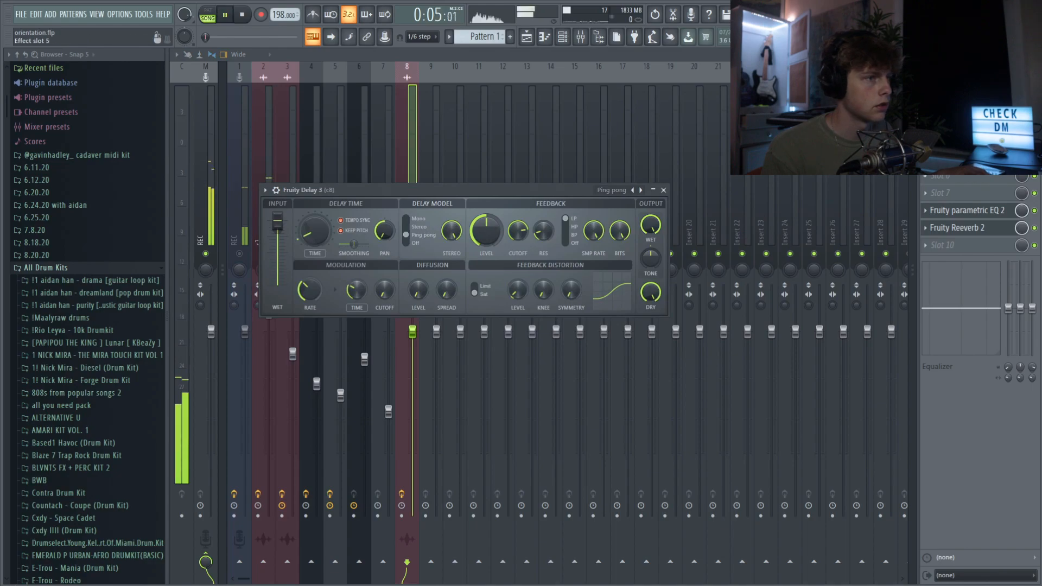
click(663, 190)
drag(1022, 89, 1022, 128)
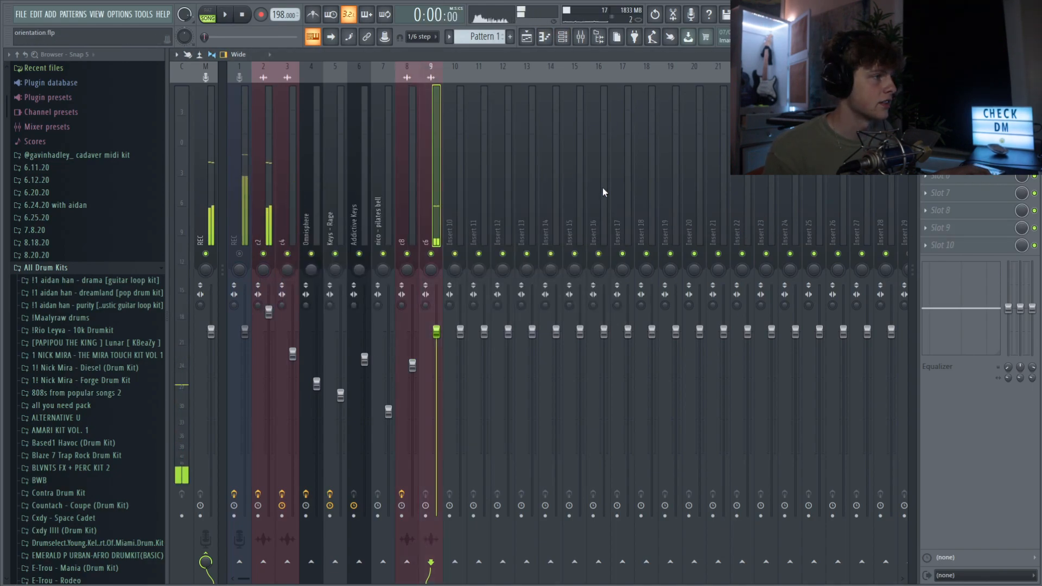
Add Fruity parametric EQ 2 to c6, cutting the lows with band 2 and the low mids with band 3.
click(458, 248)
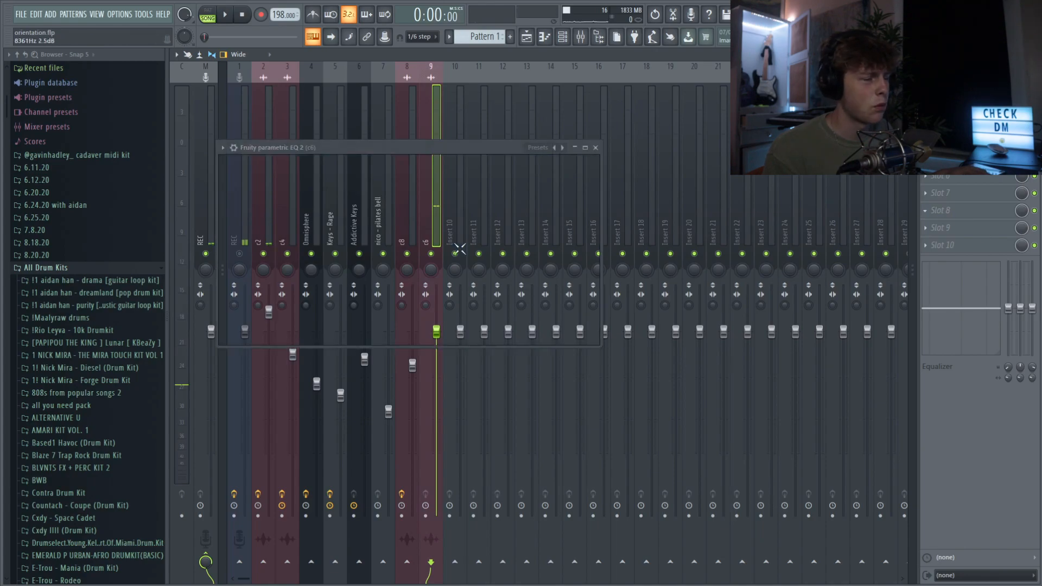
drag(298, 239, 283, 279)
key(space)
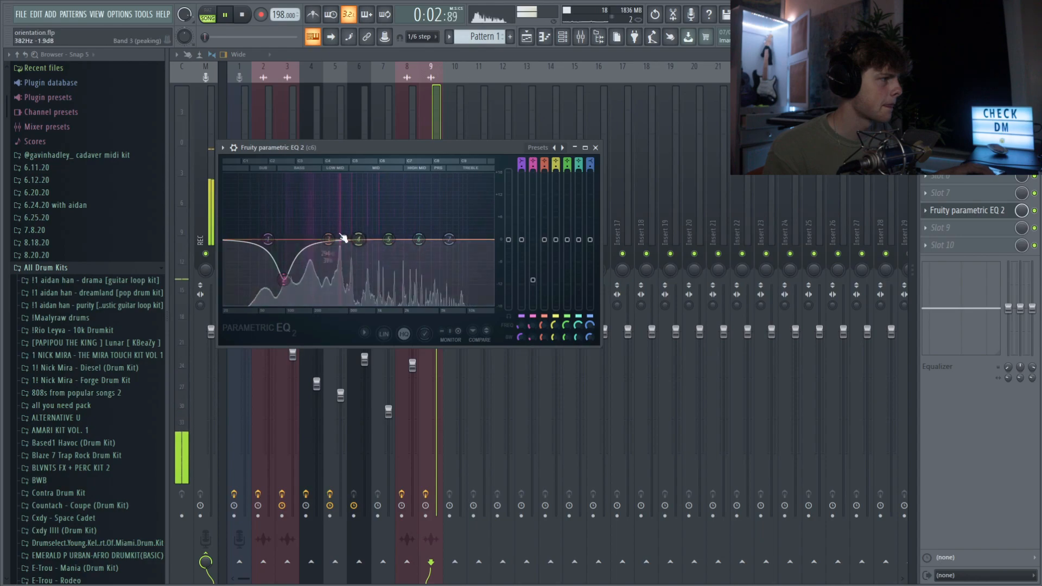
drag(328, 239, 311, 274)
key(space)
click(595, 148)
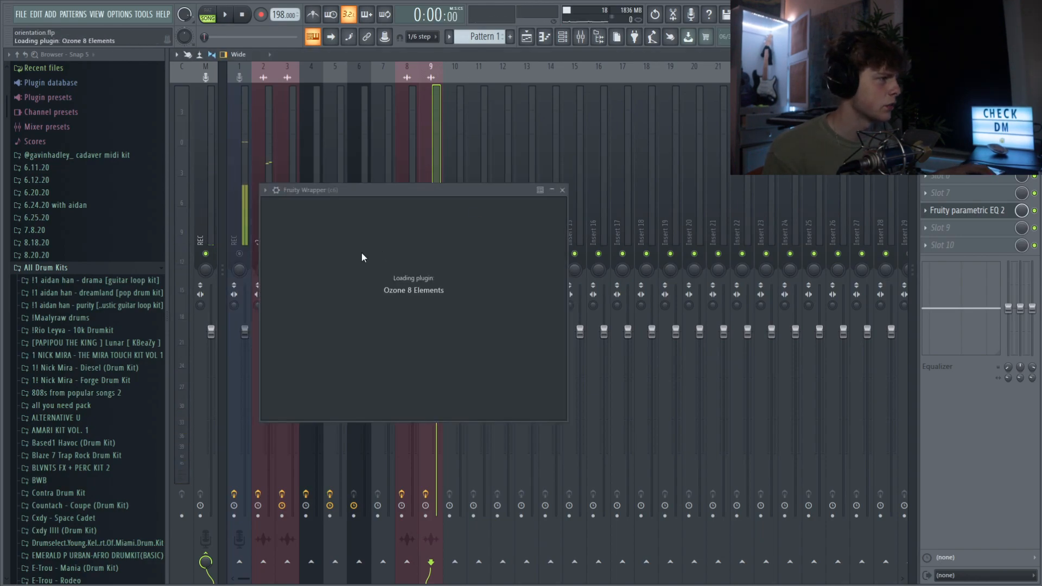
Widen c6 with the Imager of Ozone 8 Elements and normalize the c6 sample in its channel settings.
click(382, 251)
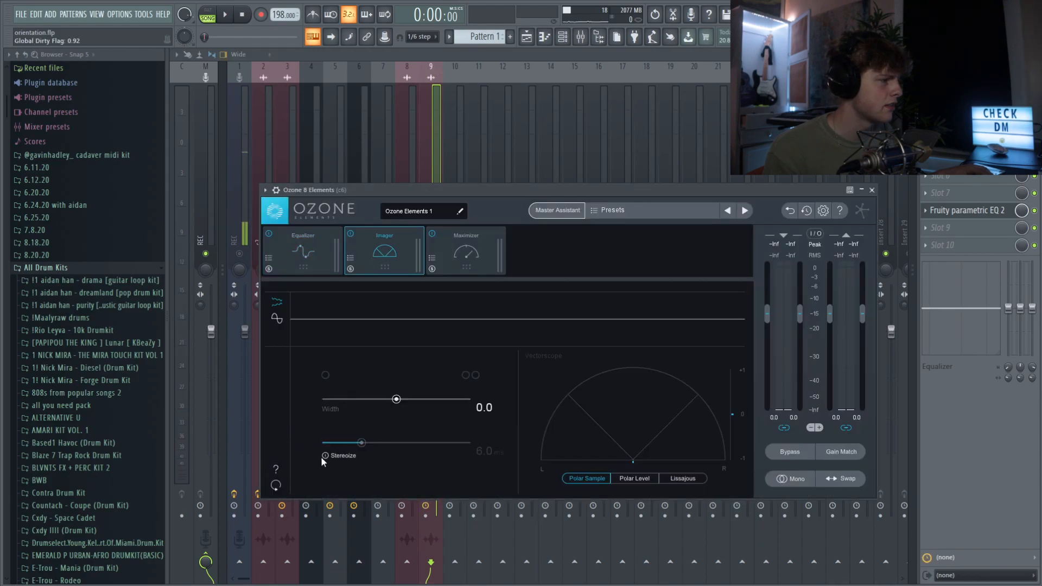
key(space)
drag(396, 399, 431, 403)
key(F5)
double_click(400, 253)
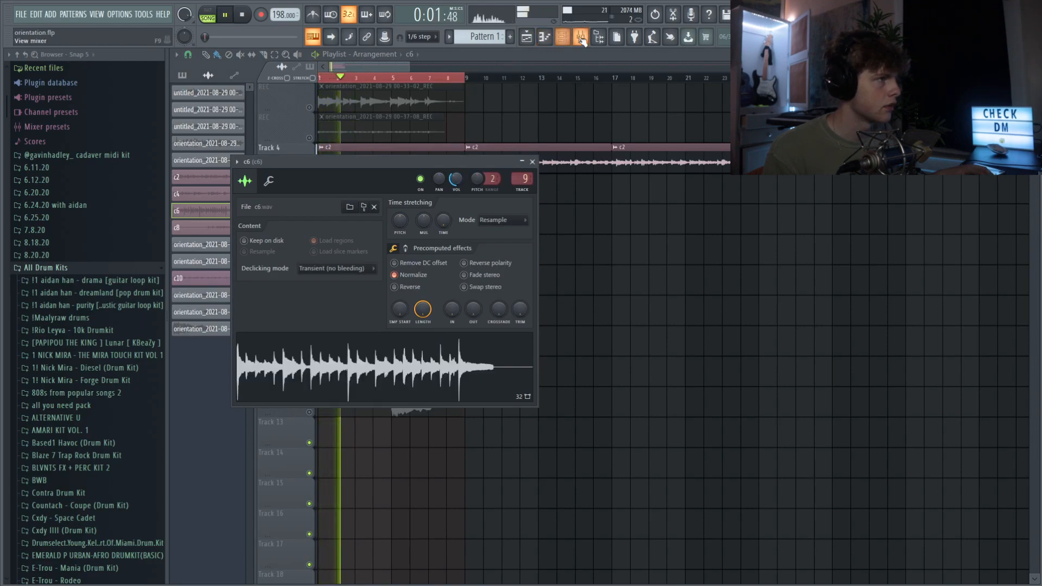
Add Fruity Reeverb 2 to mixer track c6 and set its wet level to 27%.
key(F9)
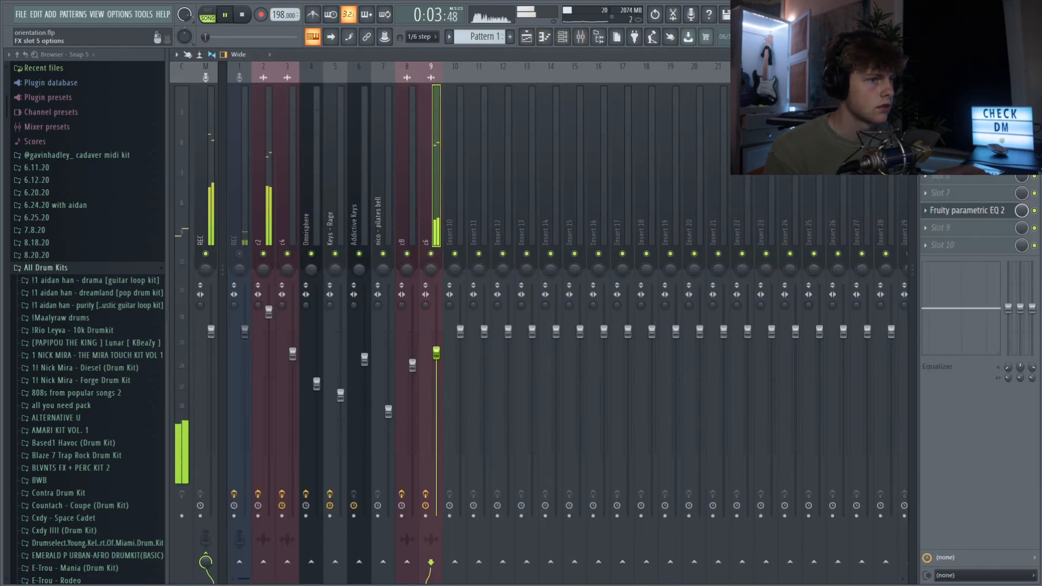
click(966, 158)
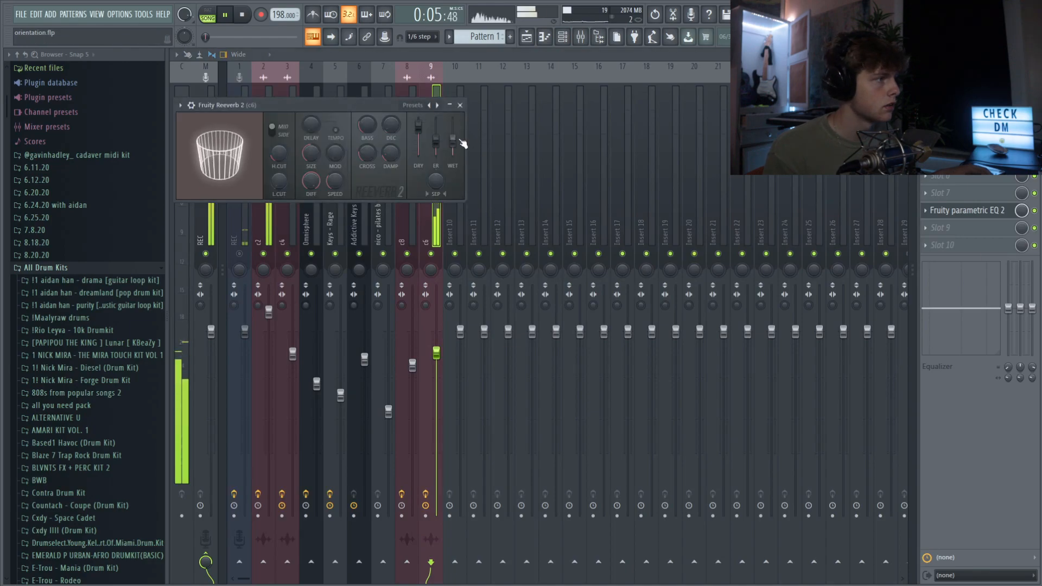
drag(452, 140, 454, 146)
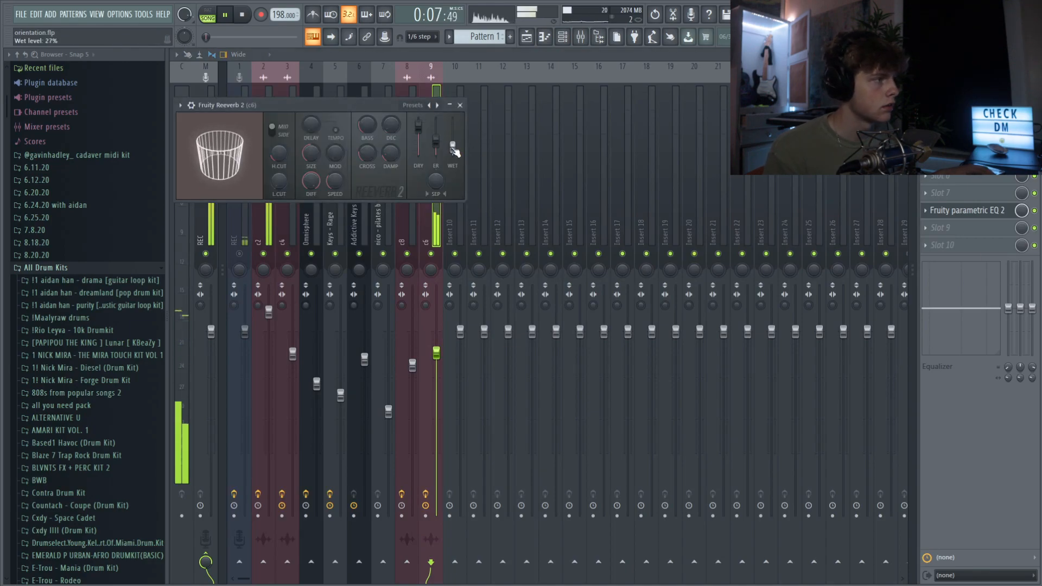
click(460, 105)
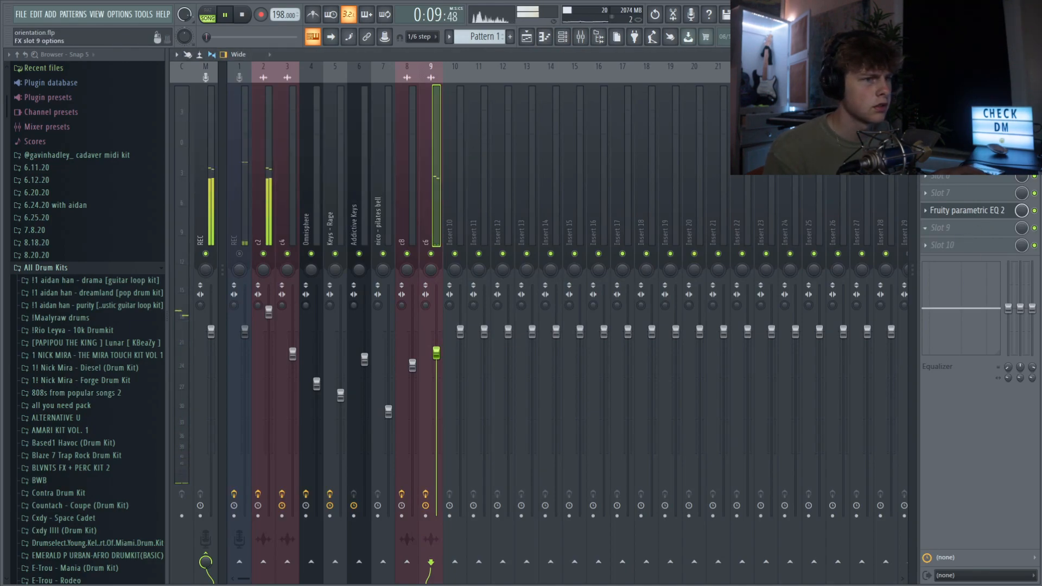
Add Fruity Delay 3 to c6 and lower its mix level.
click(707, 210)
click(586, 166)
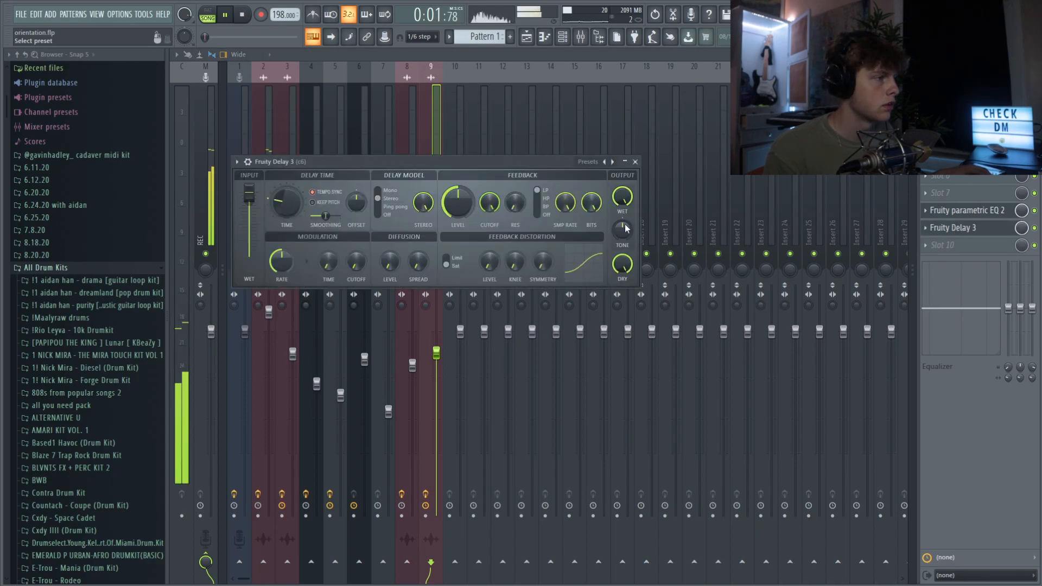
click(621, 226)
drag(1021, 228, 1022, 266)
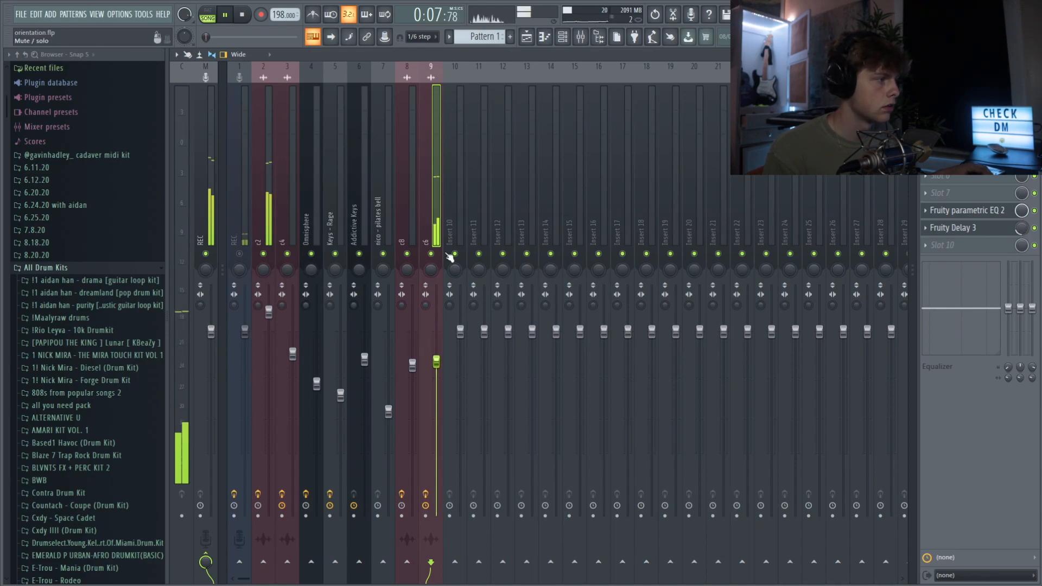
Select the c10 audio clip in the playlist and link its channel to mixer track 10.
key(space)
key(F5)
click(345, 276)
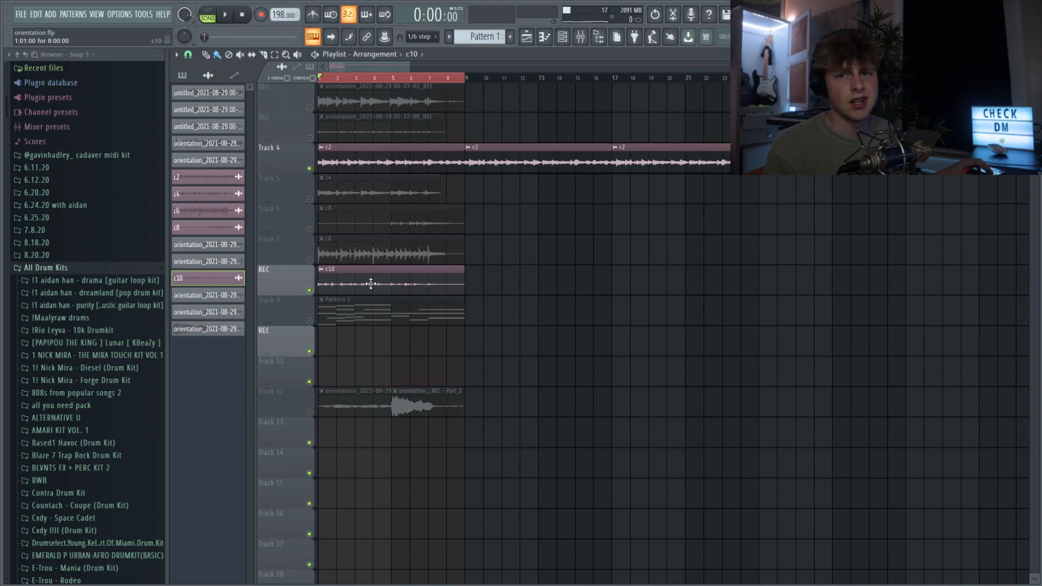
key(space)
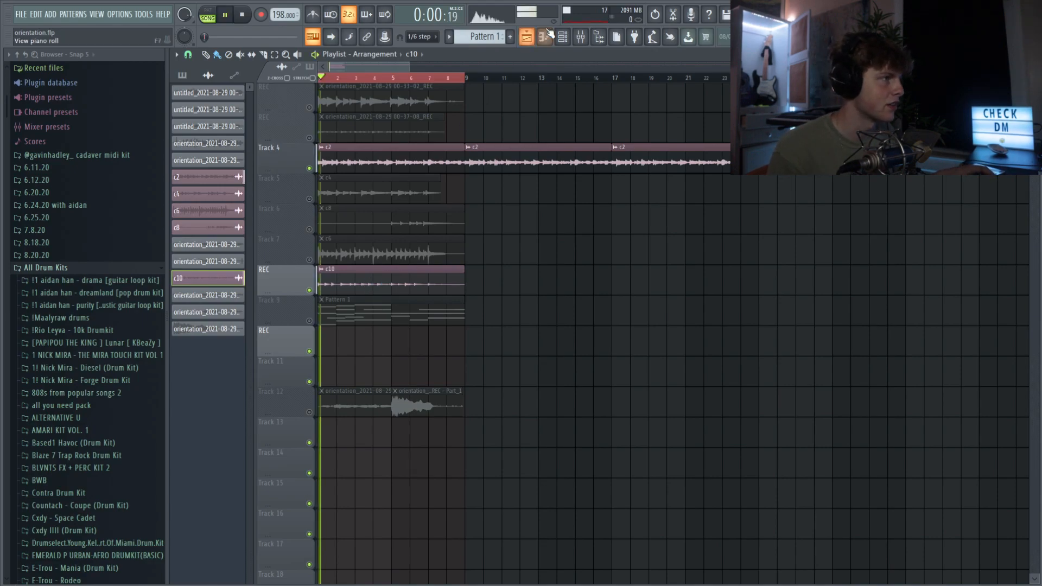
click(562, 36)
click(580, 37)
click(451, 181)
key(ctrl+l)
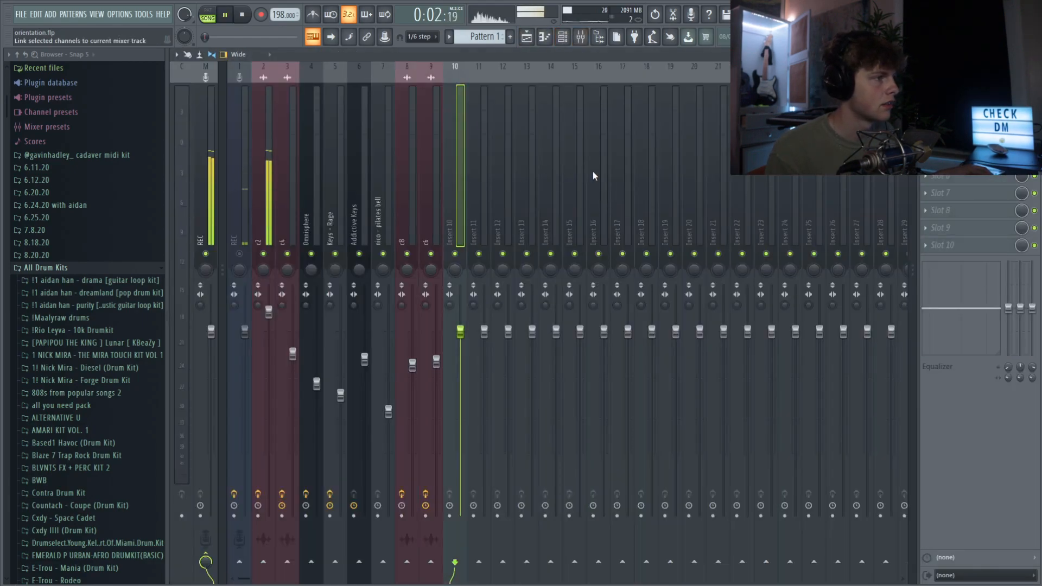
Add Fruity parametric EQ 2 to mixer track c10.
click(969, 211)
click(538, 191)
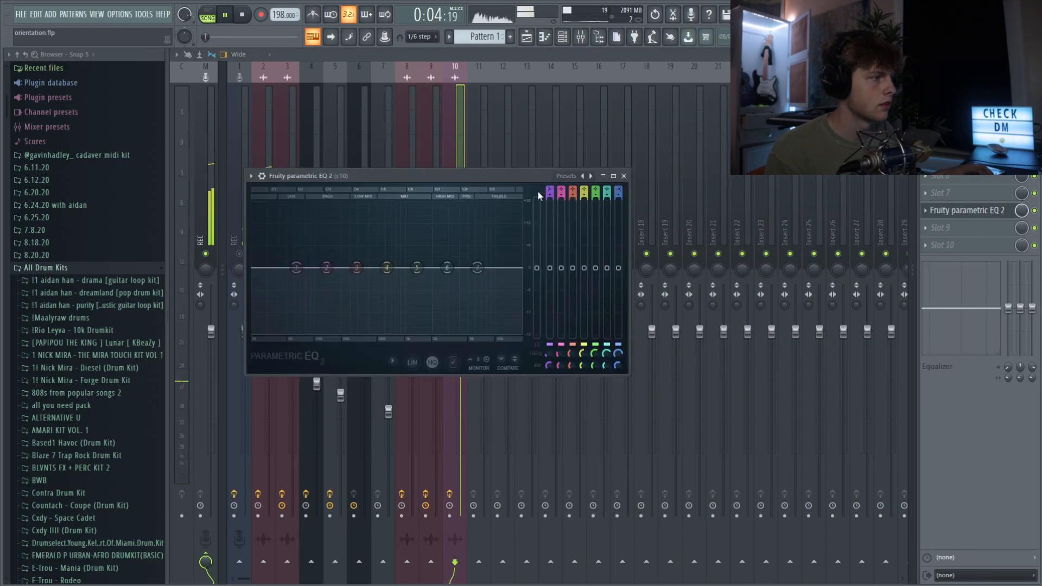
key(Escape)
key(space)
key(space)
key(space)
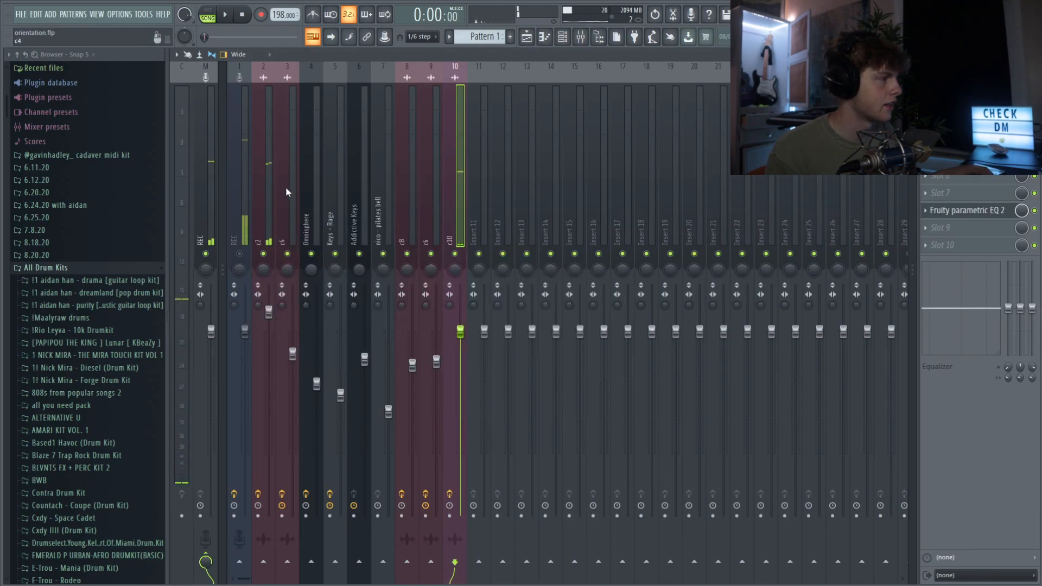
Copy mixer track c4's settings and effects onto track 10, and raise track 10's volume to about 103%.
click(285, 188)
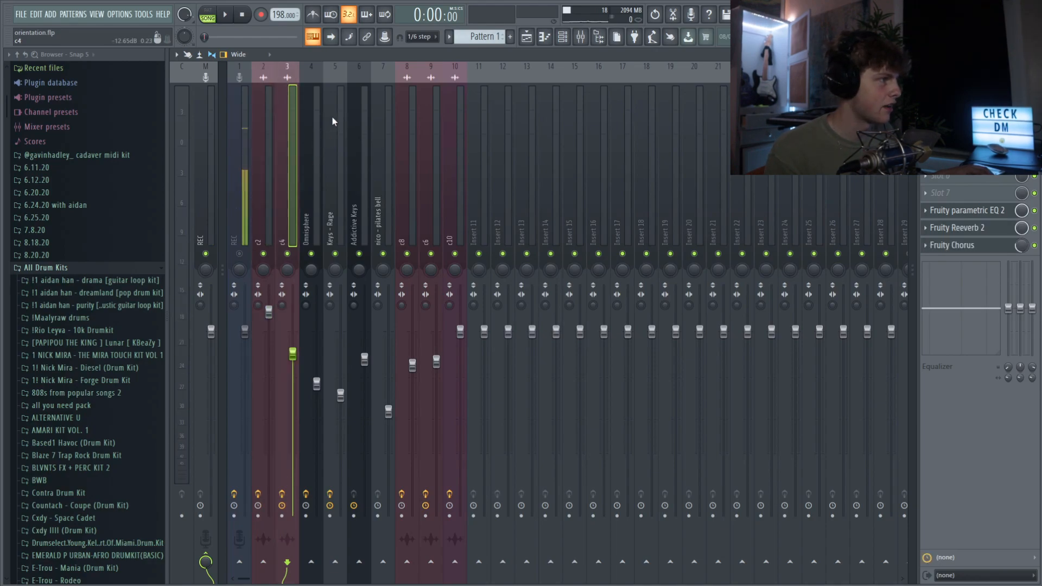
drag(516, 134, 356, 173)
drag(463, 180, 459, 174)
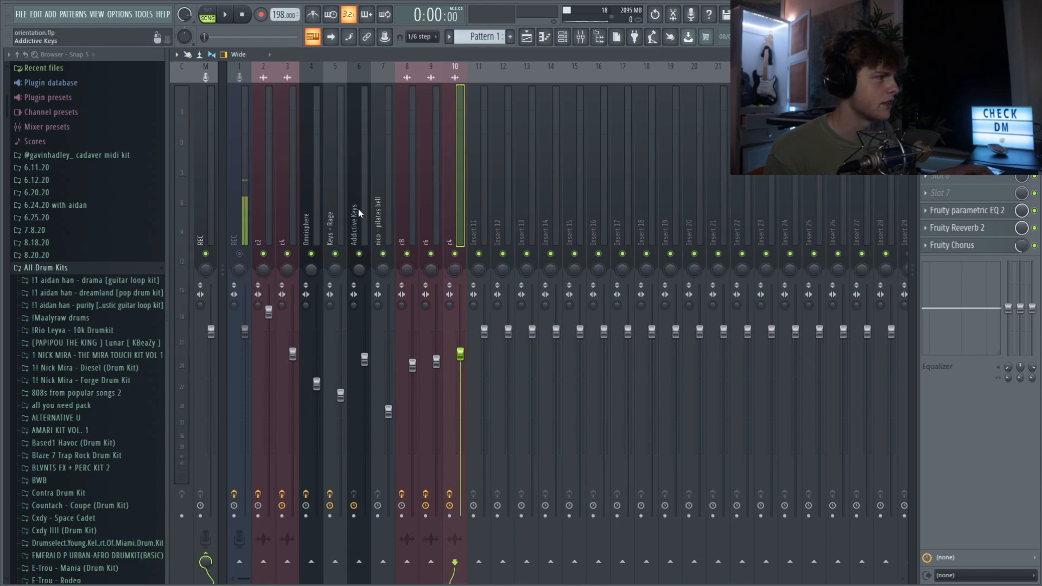
key(space)
drag(460, 354, 452, 342)
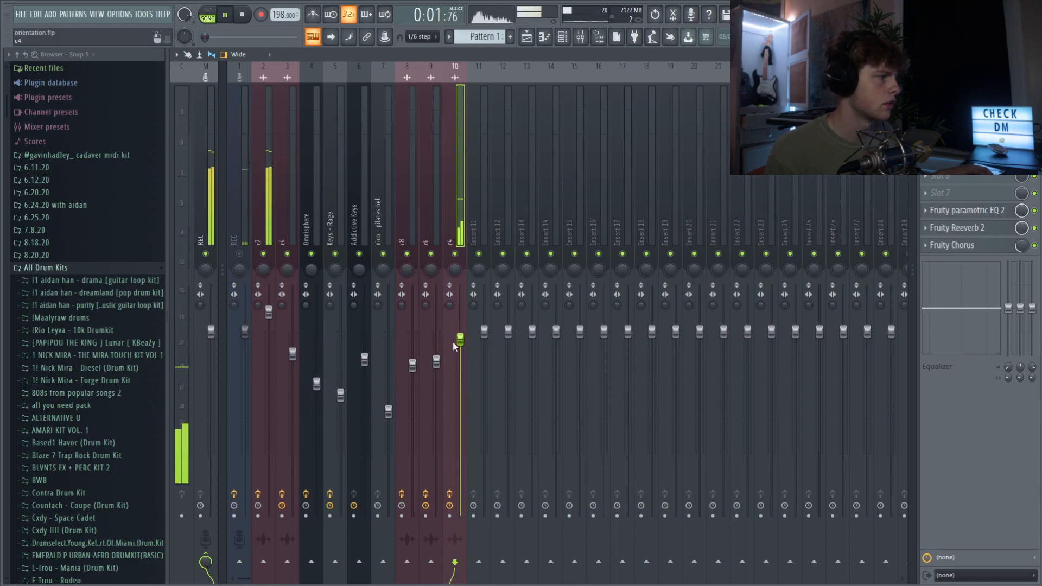
drag(461, 340, 462, 326)
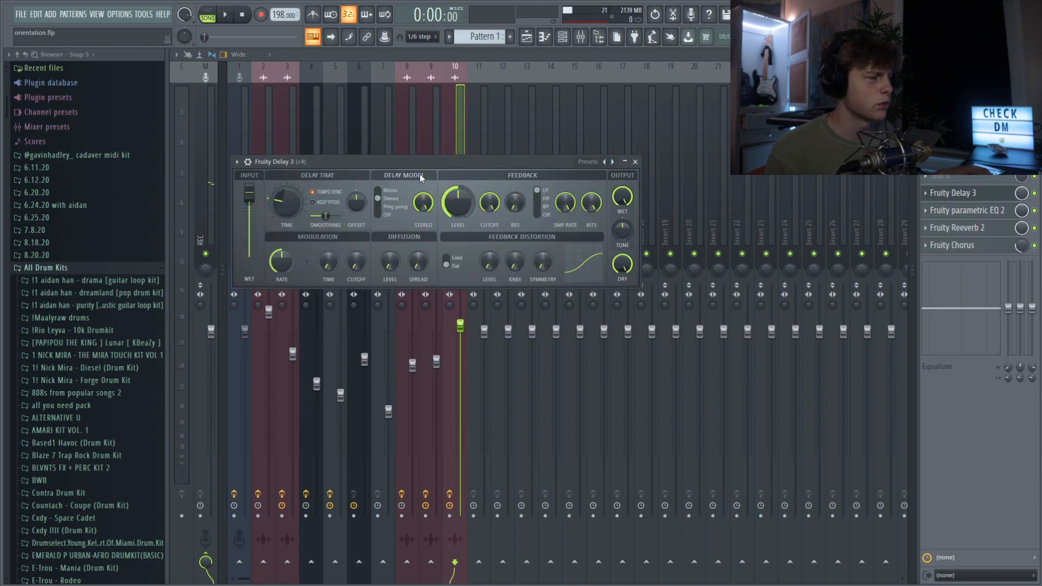
Set up Fruity Delay 3 on track 10 with the Ping pong preset, 62.5% feedback level and a reduced mix level.
click(609, 223)
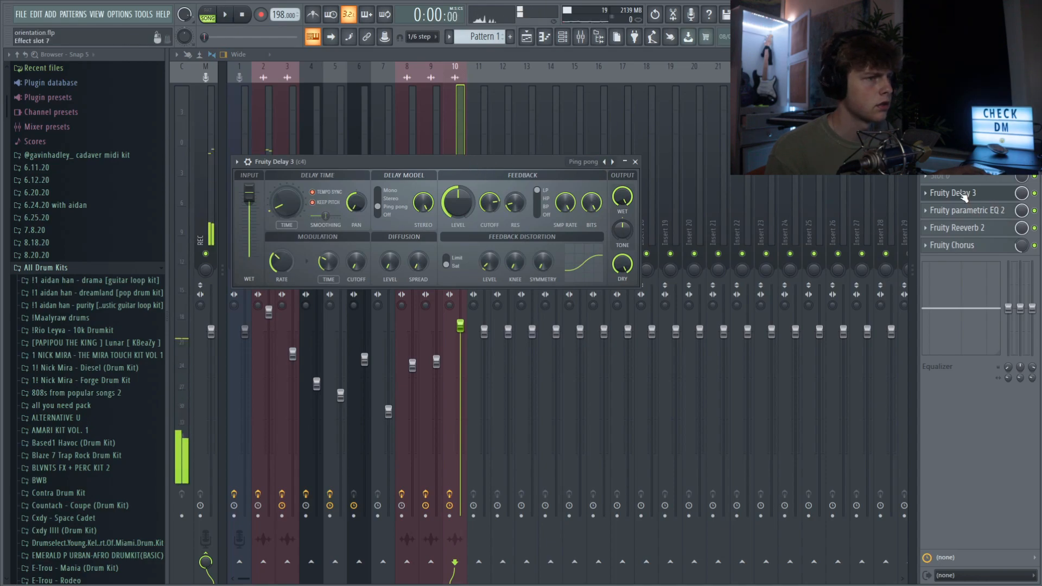
key(Escape)
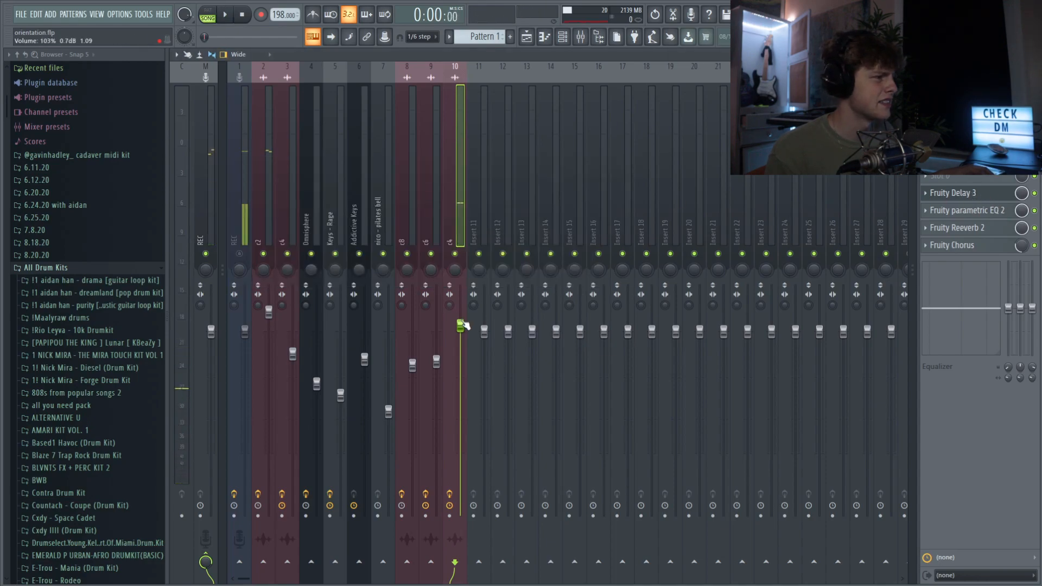
click(955, 193)
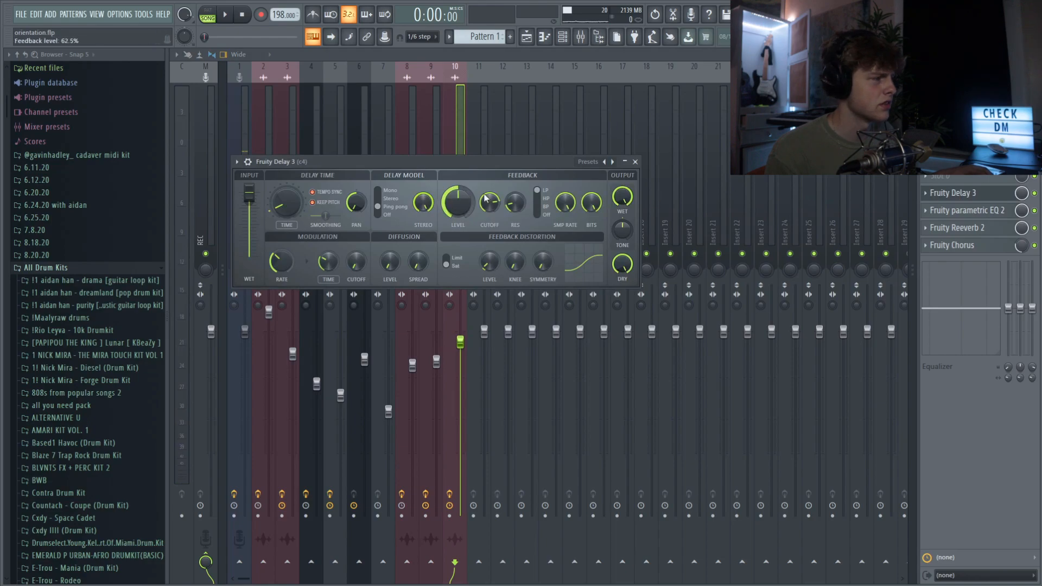
key(Escape)
key(space)
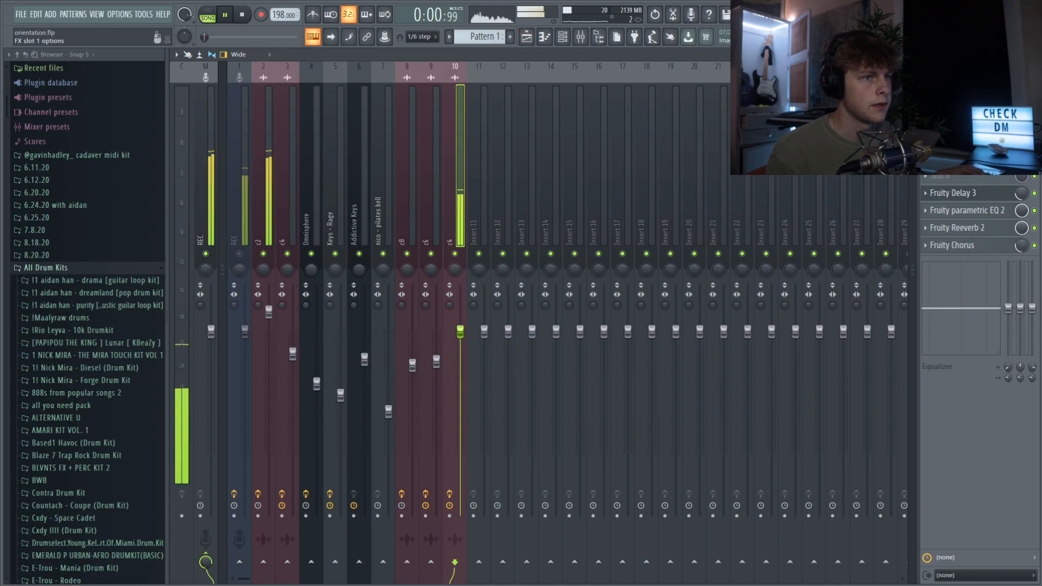
Add Ozone 8 Elements to track 10, widening it in the Imager with 7.9 ms Stereoize, and lower the track's volume.
click(521, 209)
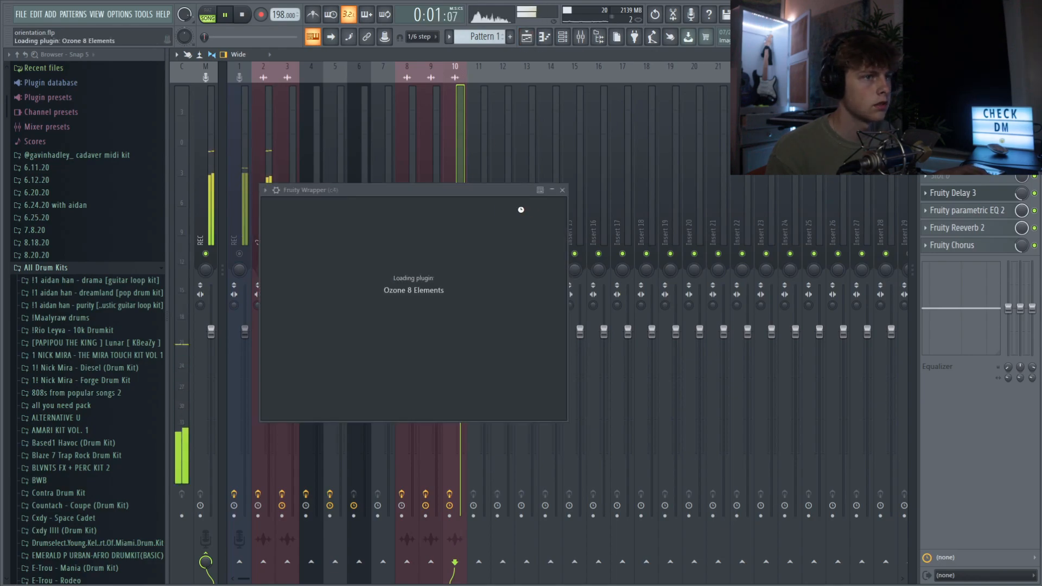
click(399, 239)
click(325, 455)
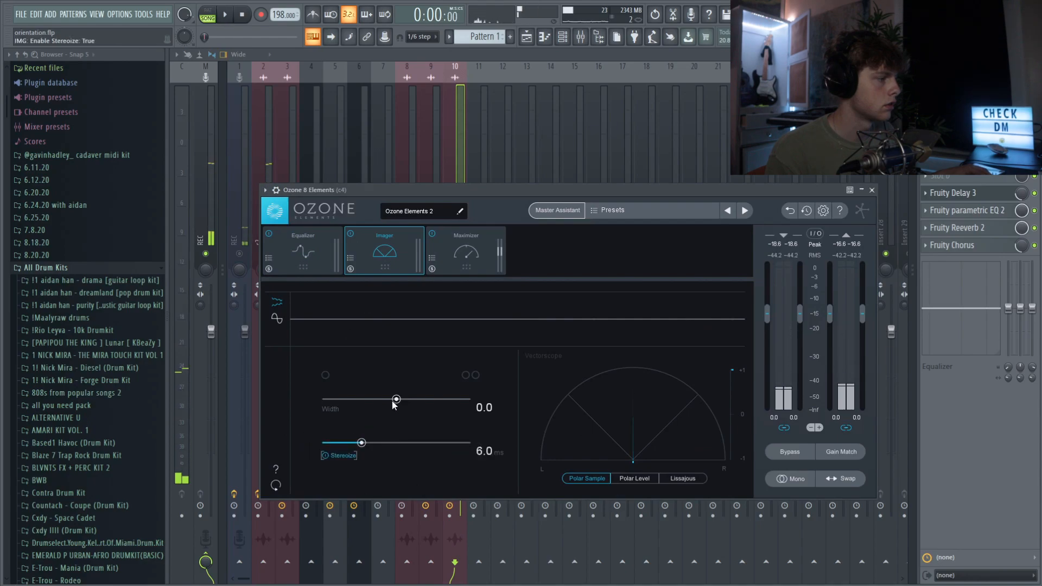
drag(396, 398, 446, 399)
drag(361, 443, 376, 443)
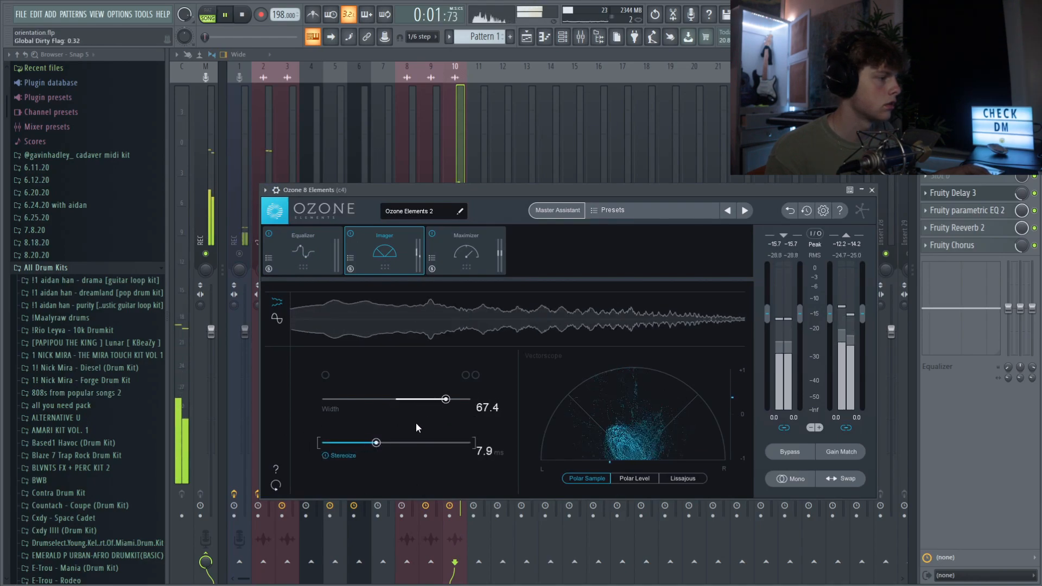
drag(445, 399, 432, 400)
click(452, 167)
drag(466, 334, 466, 350)
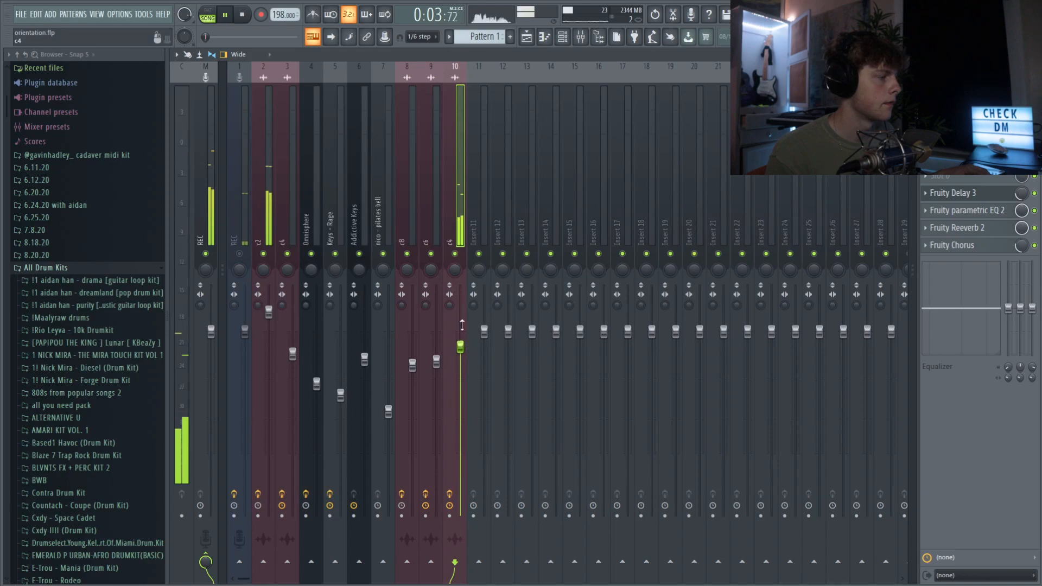
Mute the nico - pilates bell, Keys - Rage and c2 mixer tracks during playback.
click(383, 254)
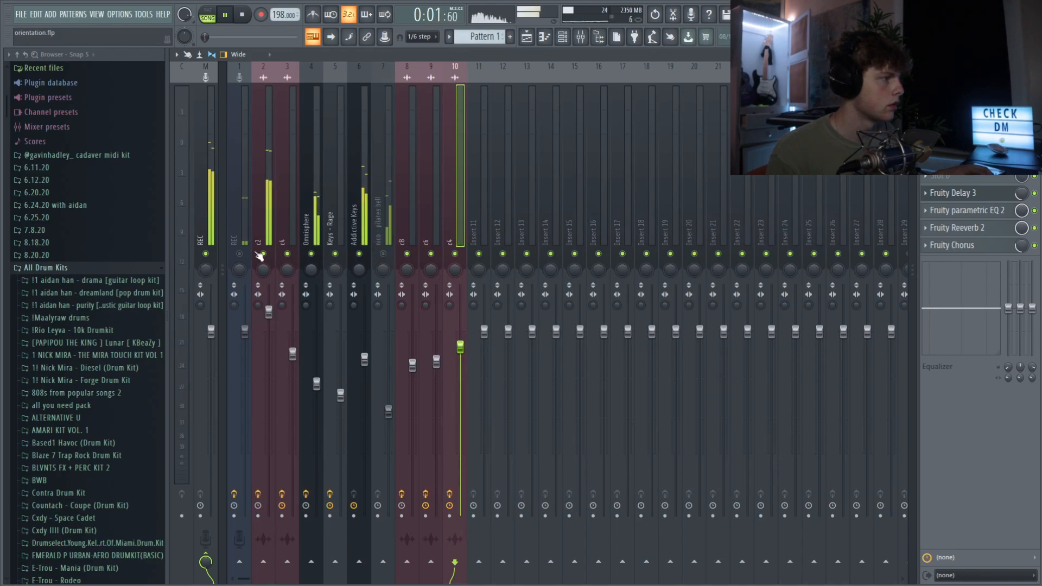
key(space)
click(263, 253)
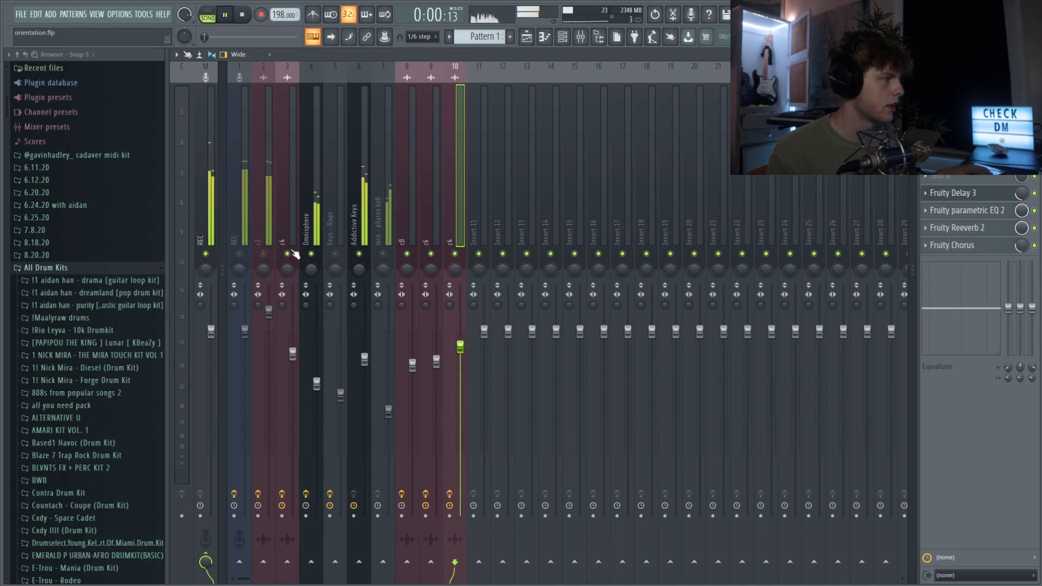
click(362, 133)
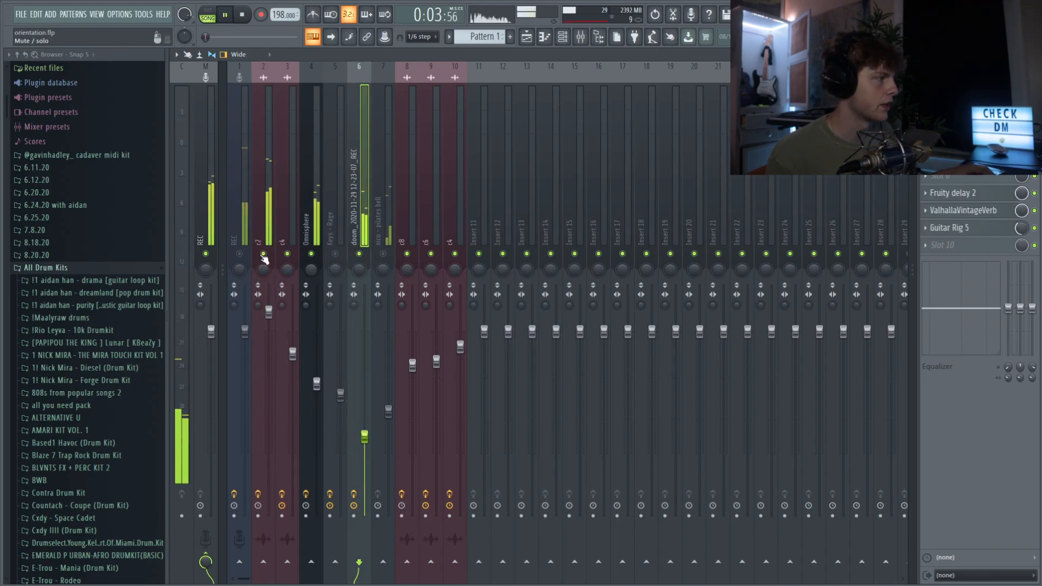
drag(364, 422, 364, 412)
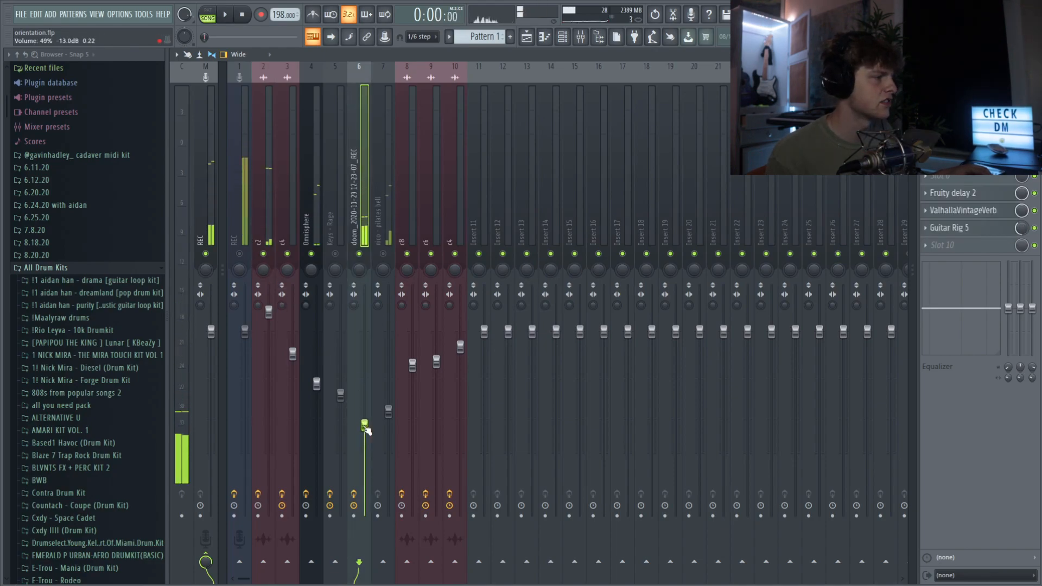
Review Guitar Rig 5, ValhallaVintageVerb and Fruity delay 2 on mixer track 6, and lower the track's volume slightly.
click(968, 228)
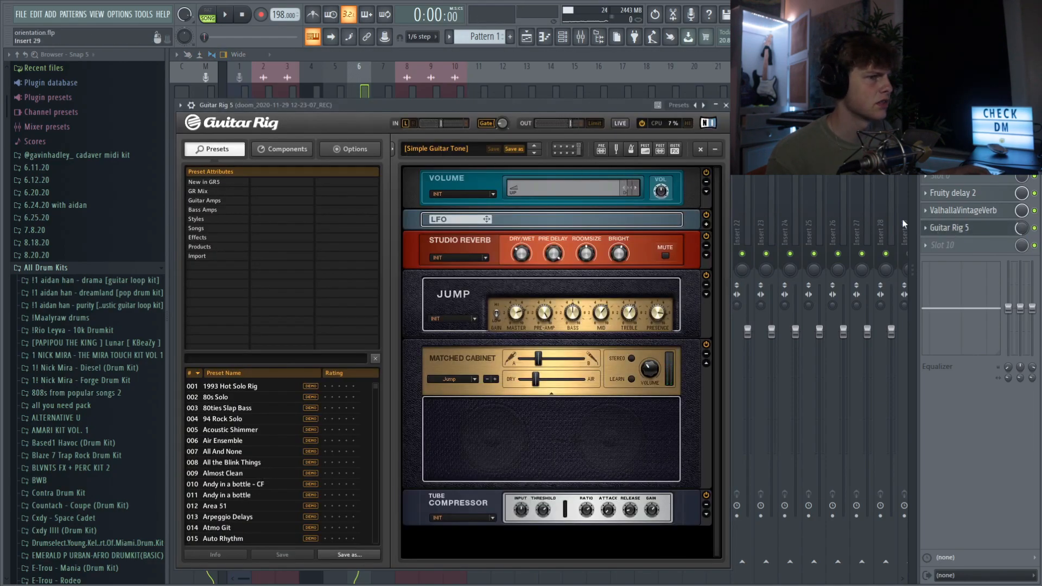
click(962, 212)
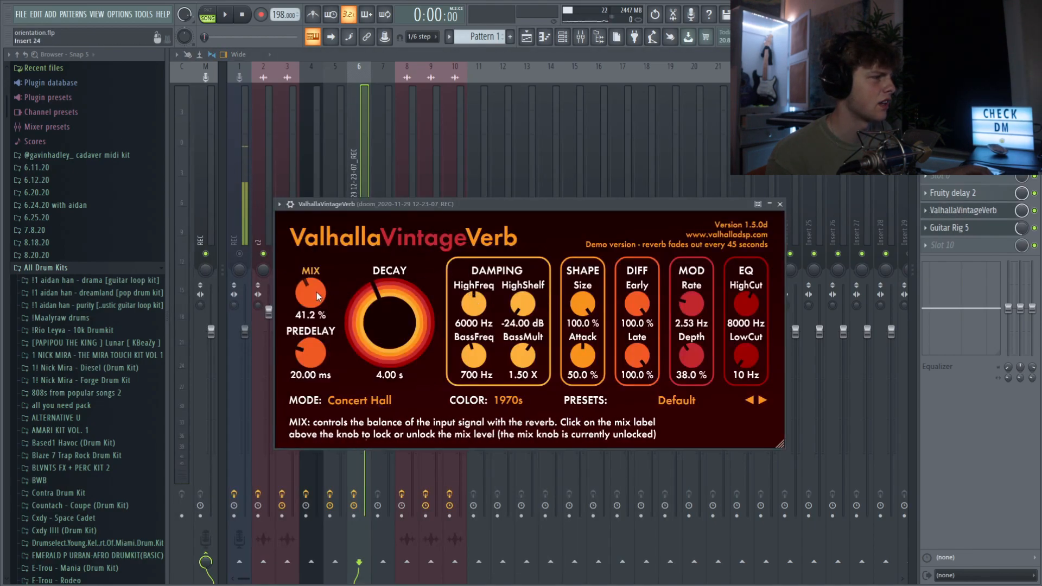
click(958, 198)
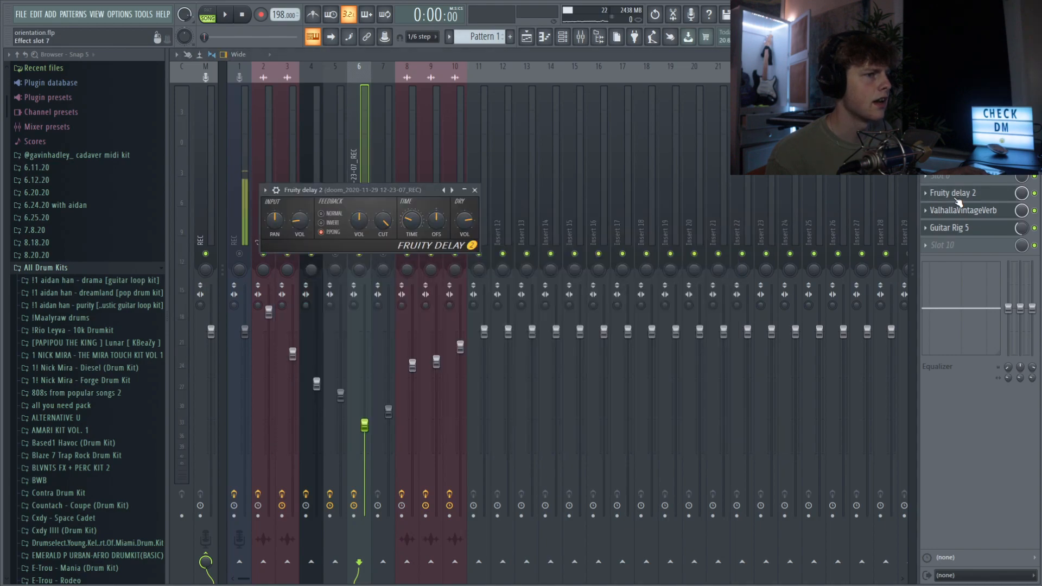
key(Escape)
key(space)
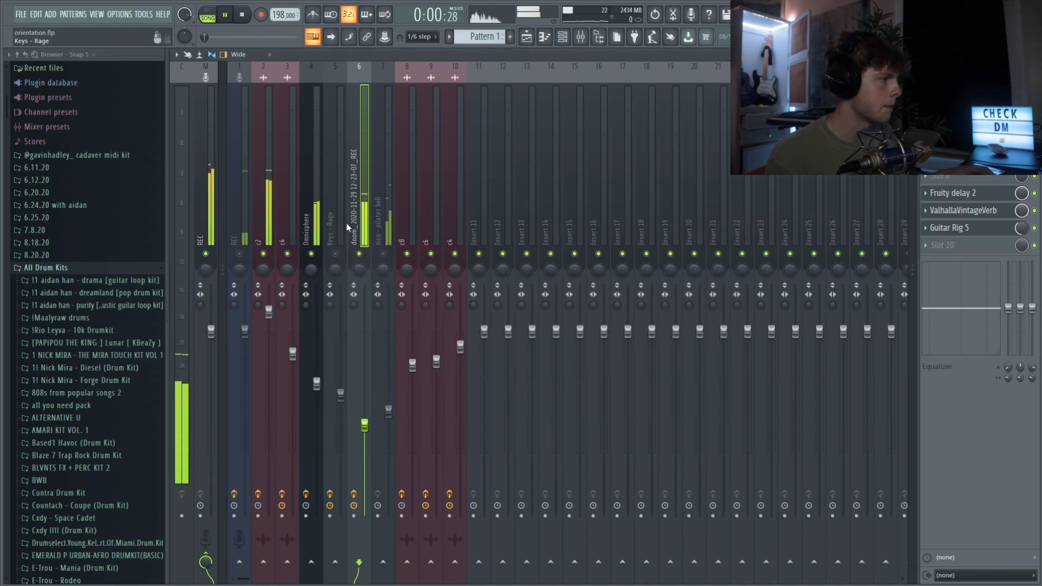
mouse_move(364, 425)
mouse_down()
mouse_move(365, 410)
mouse_move(364, 433)
mouse_up()
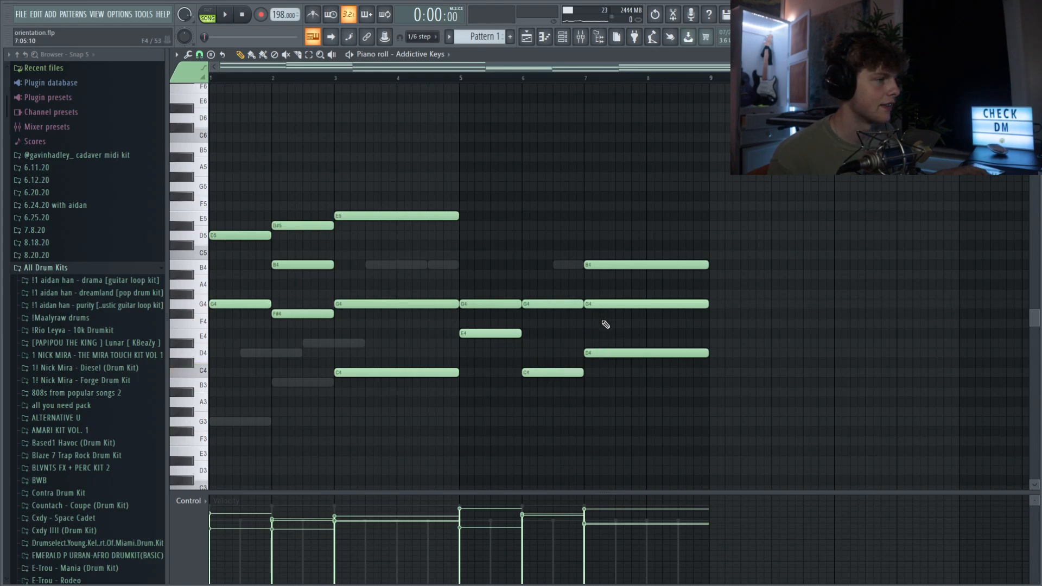
Examine the Addictive Keys and nico - pilates bell notes in the piano roll and listen to the bell melody.
drag(602, 352, 598, 350)
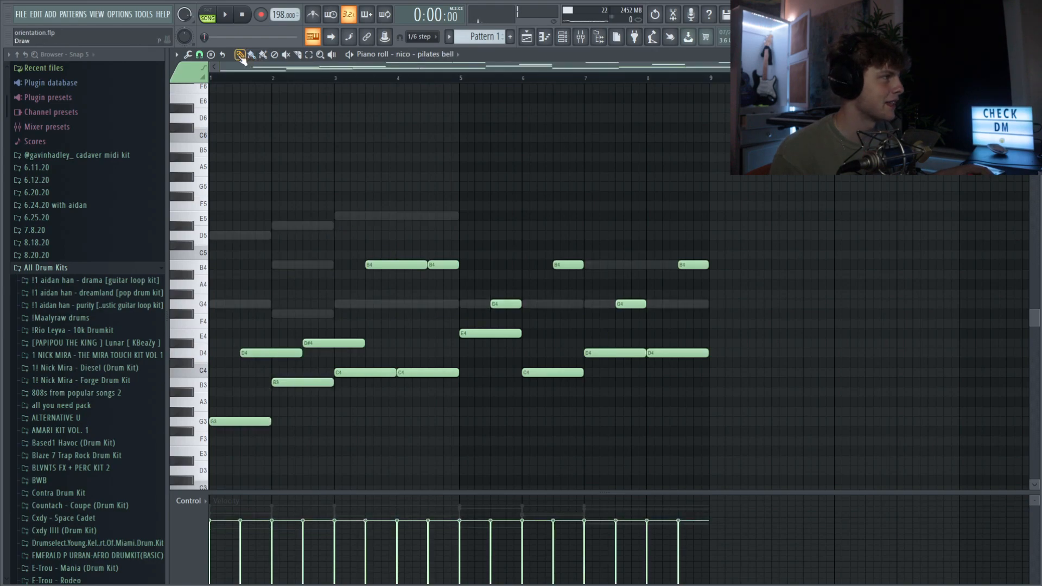
scroll(383, 380, down, 3)
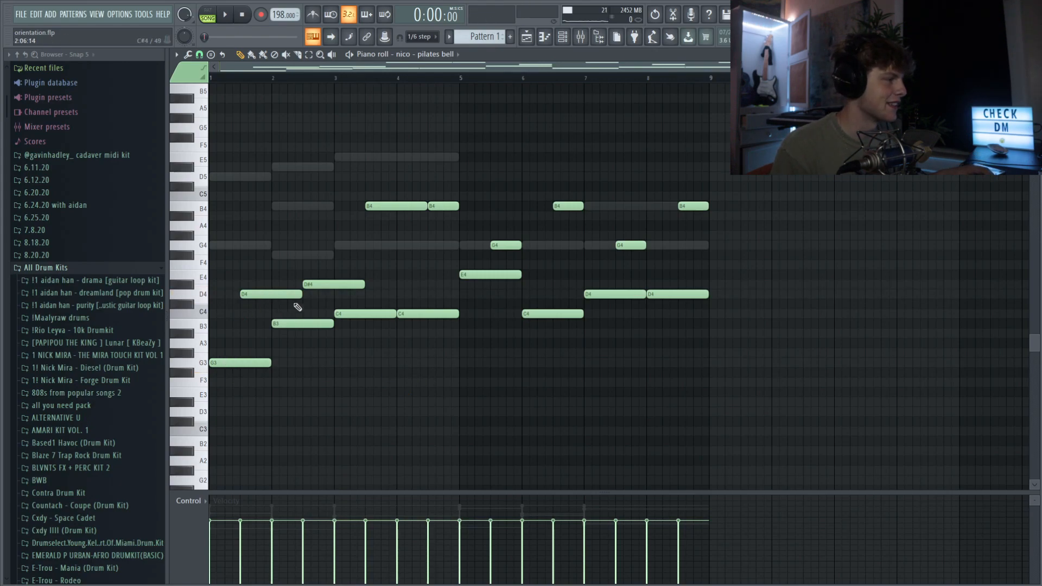
key(space)
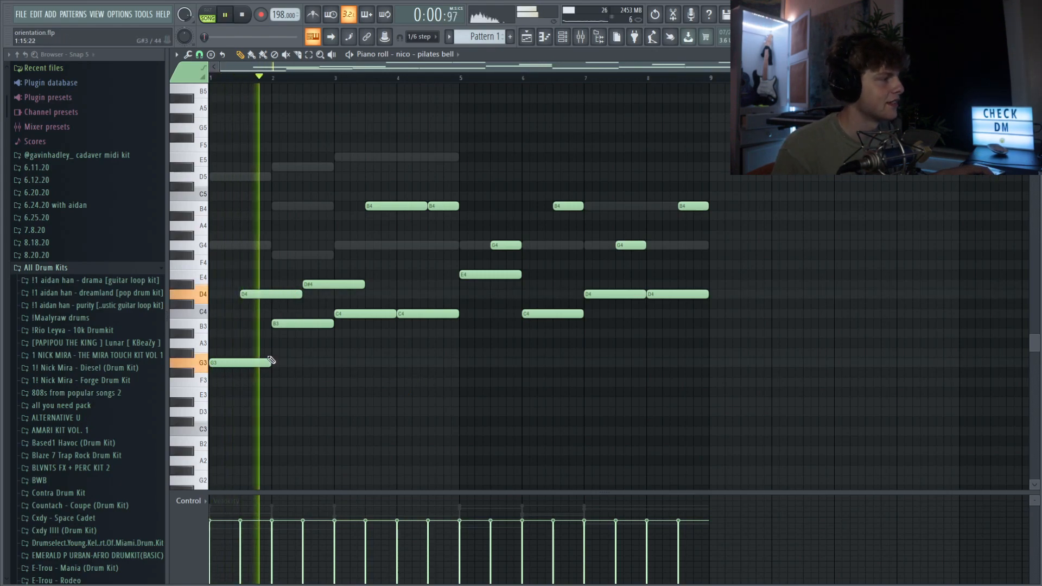
key(space)
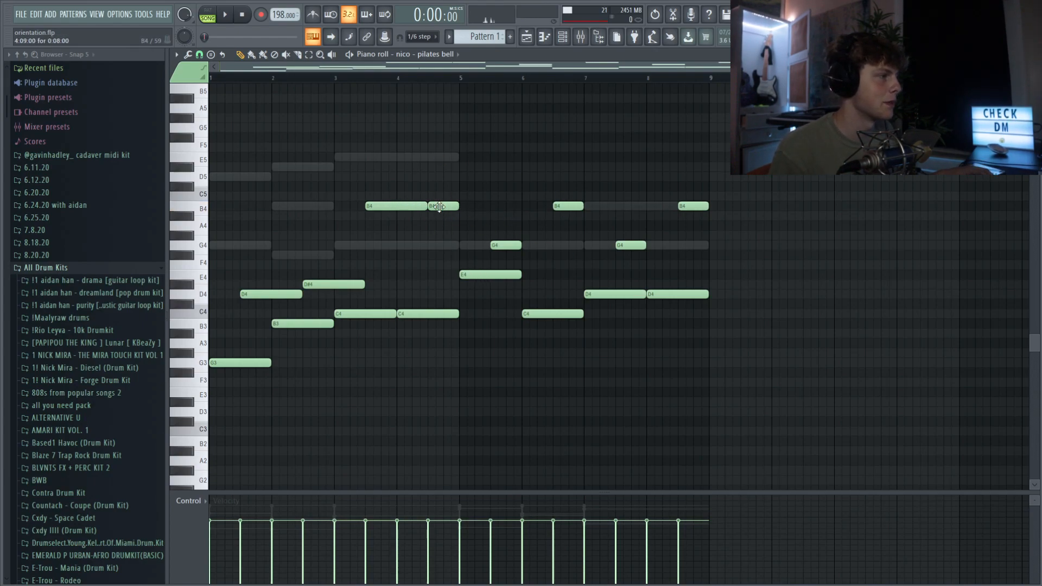
key(space)
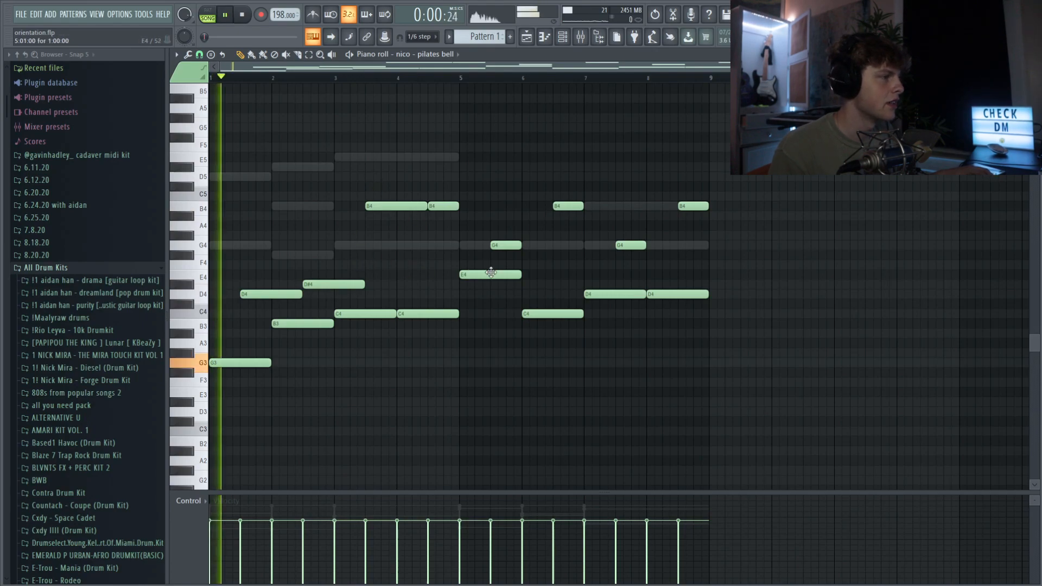
Add Fruity Delay 3 to the nico - pilates bell mixer track and rebalance the track's volume.
click(562, 36)
click(580, 37)
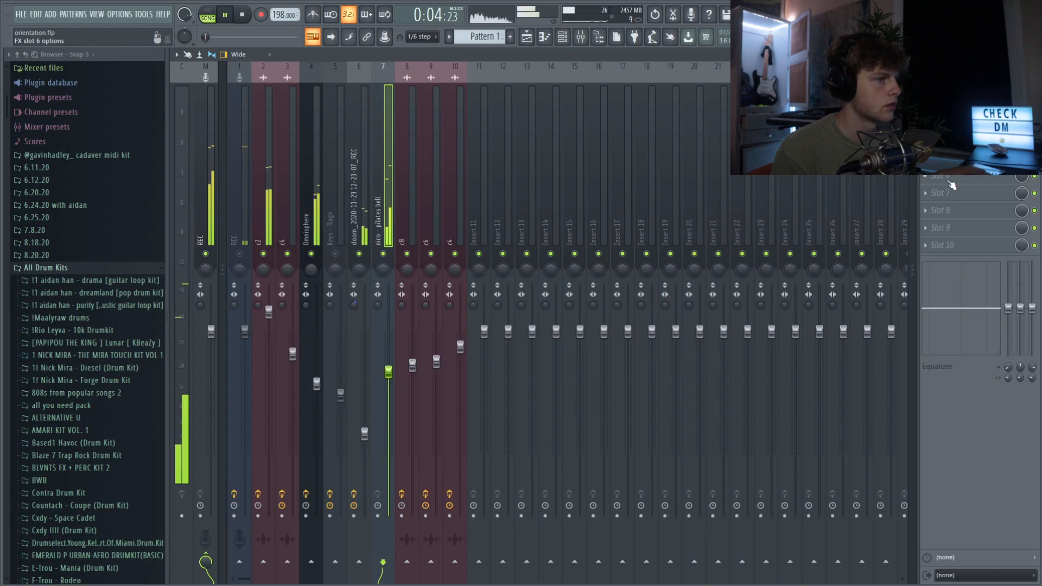
click(399, 198)
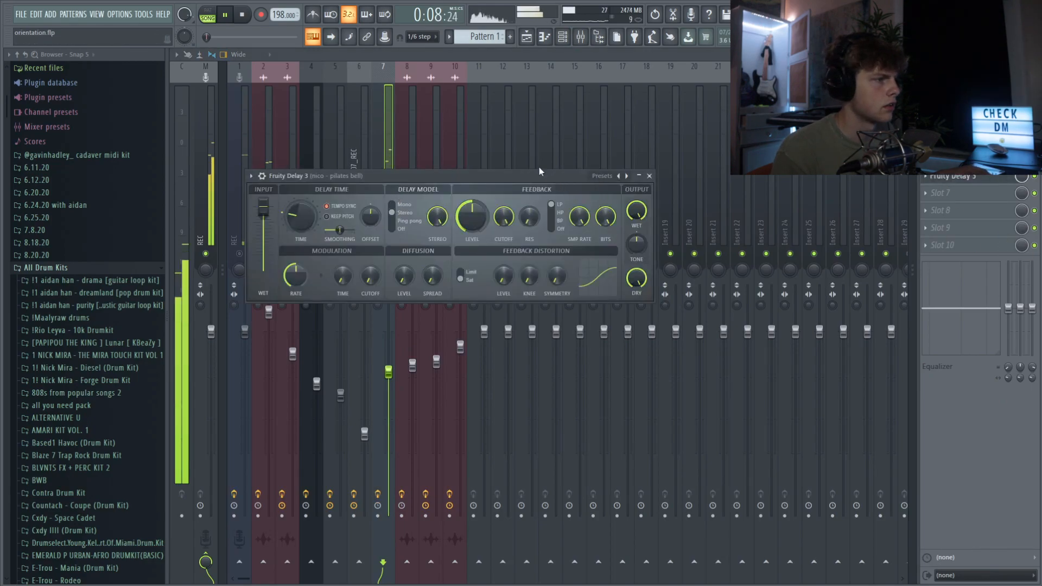
drag(388, 372, 388, 389)
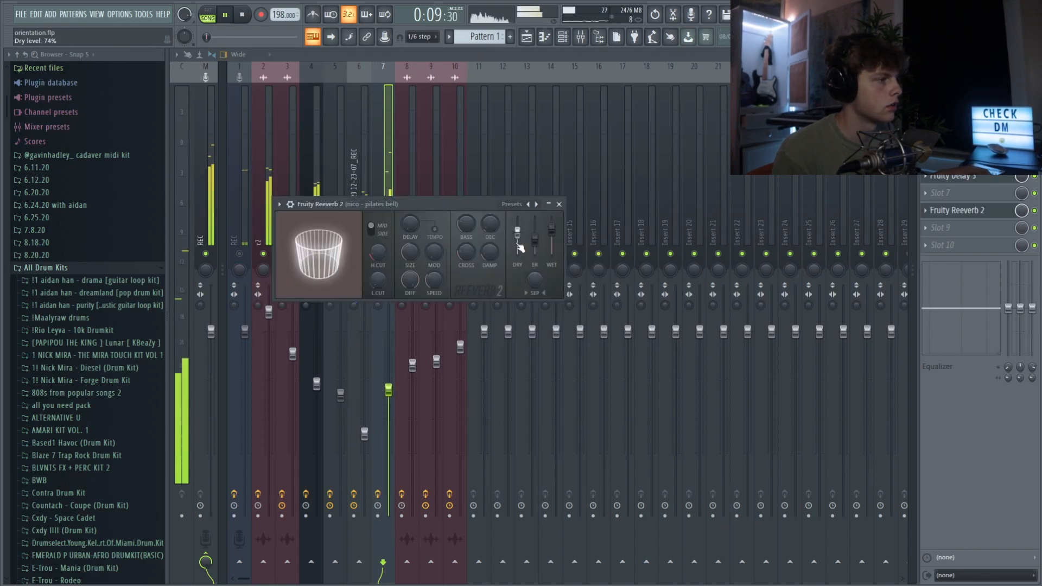
Lower the dry level of Fruity Reeverb 2 on the nico - pilates bell mixer track.
mouse_move(520, 247)
mouse_down()
mouse_move(520, 229)
mouse_move(517, 237)
mouse_up()
key(space)
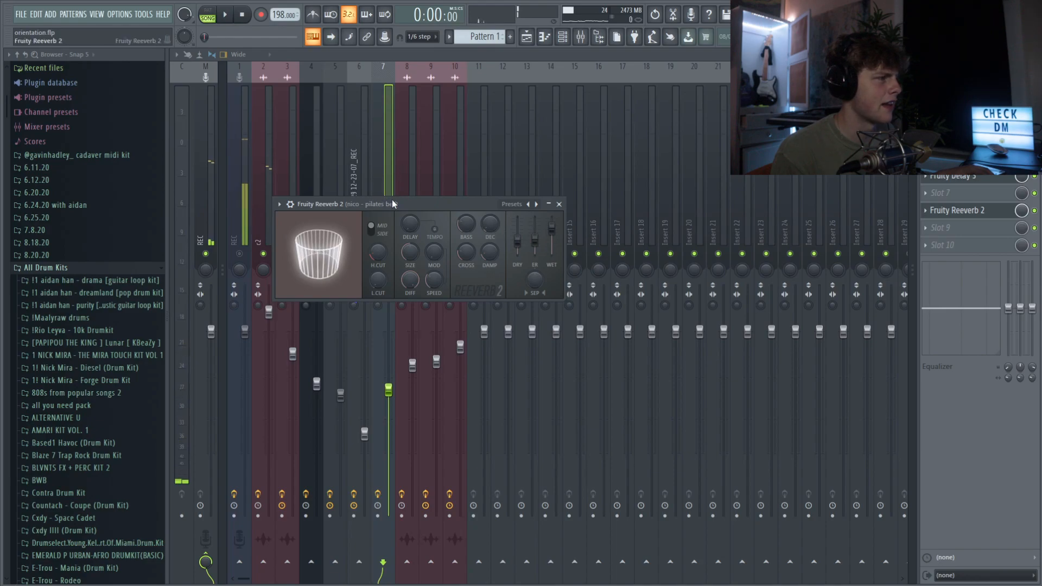
Play the arrangement and lower the wet level of Fruity Reeverb 2 on the nico - pilates bell track to about 62%.
drag(391, 199, 471, 206)
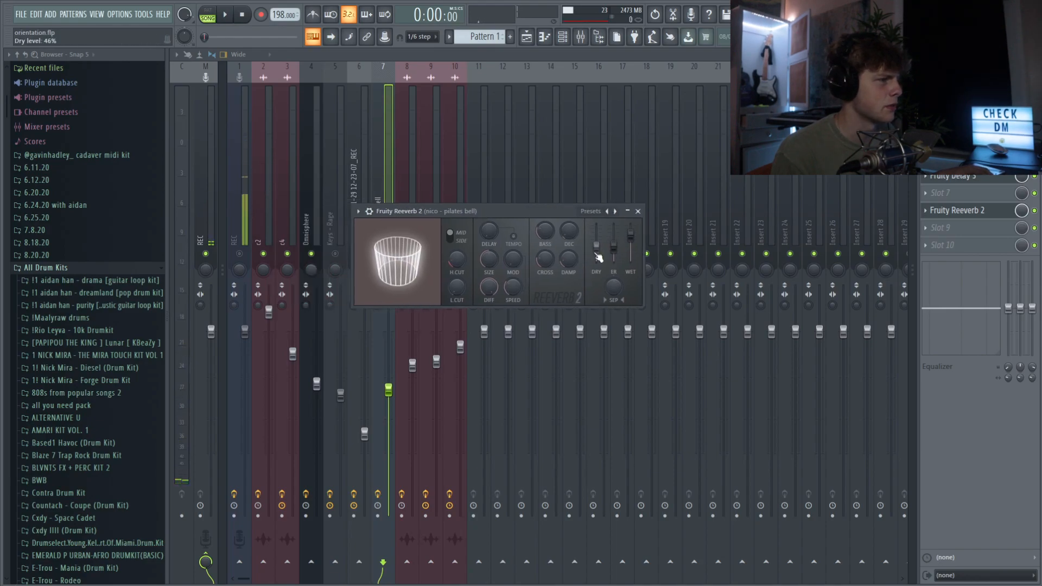
key(space)
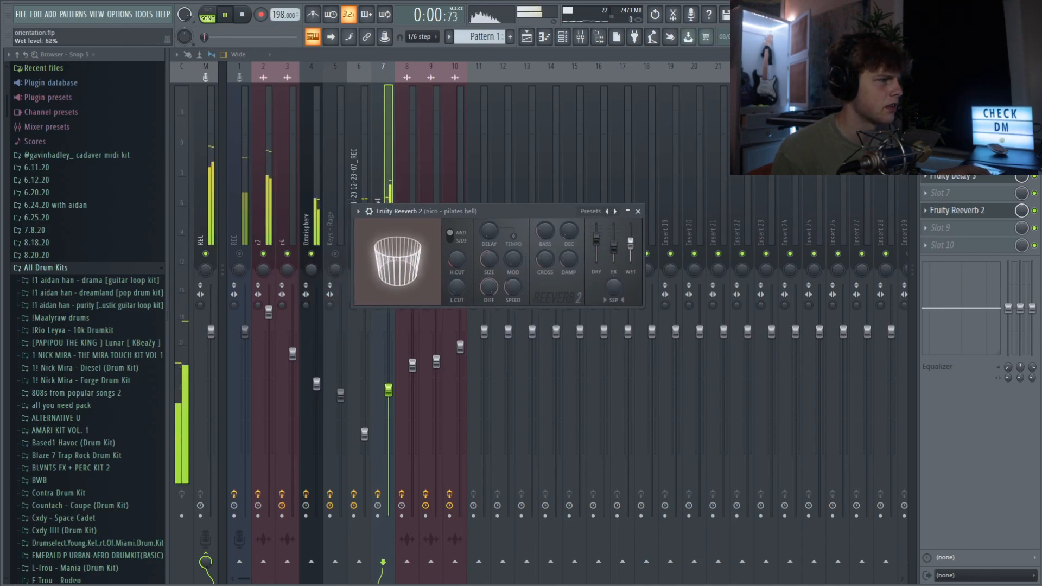
click(375, 167)
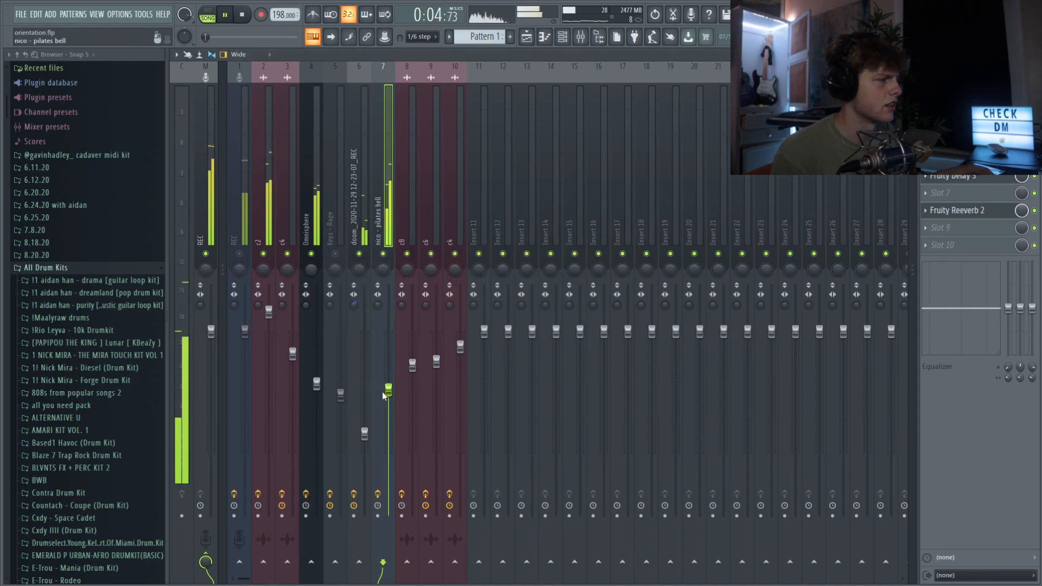
Lower the nico - pilates bell mixer track's volume and add Fruity Chorus in slot 10 with a mix level of about 41%.
drag(388, 391, 388, 404)
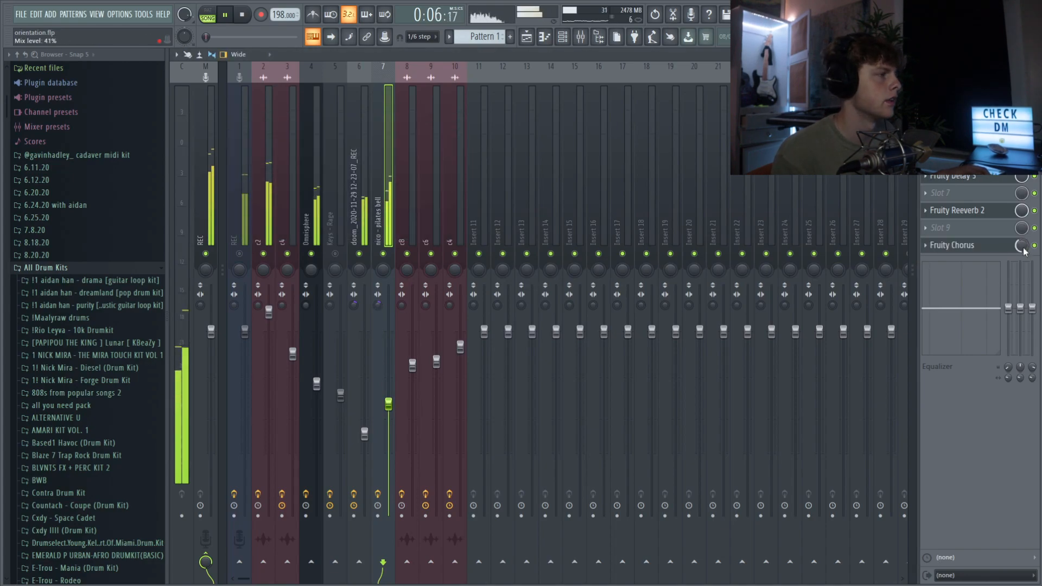
drag(389, 404, 388, 406)
Switch from the mixer to the playlist to view the song arrangement.
click(544, 37)
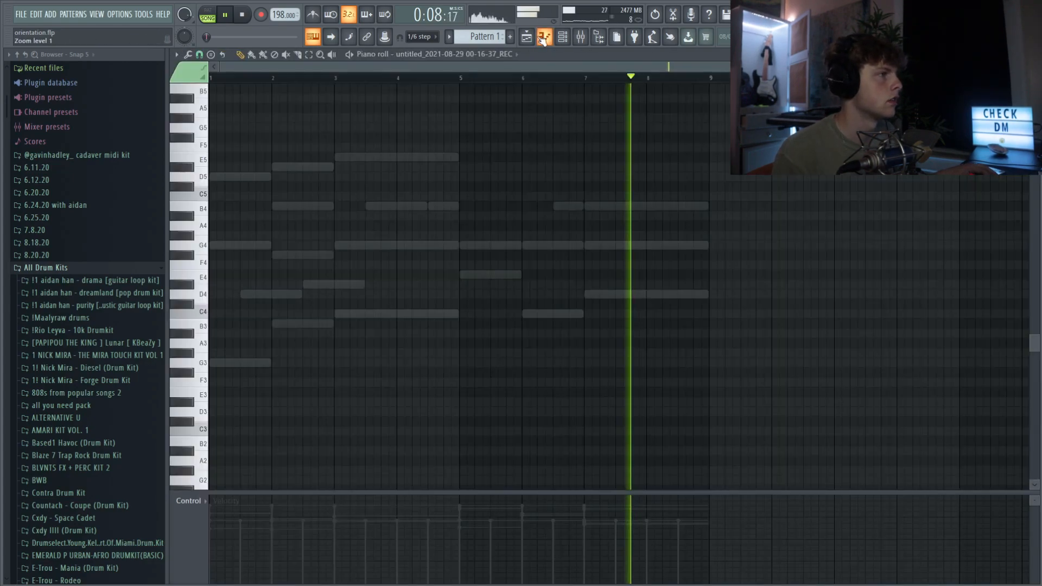
click(528, 38)
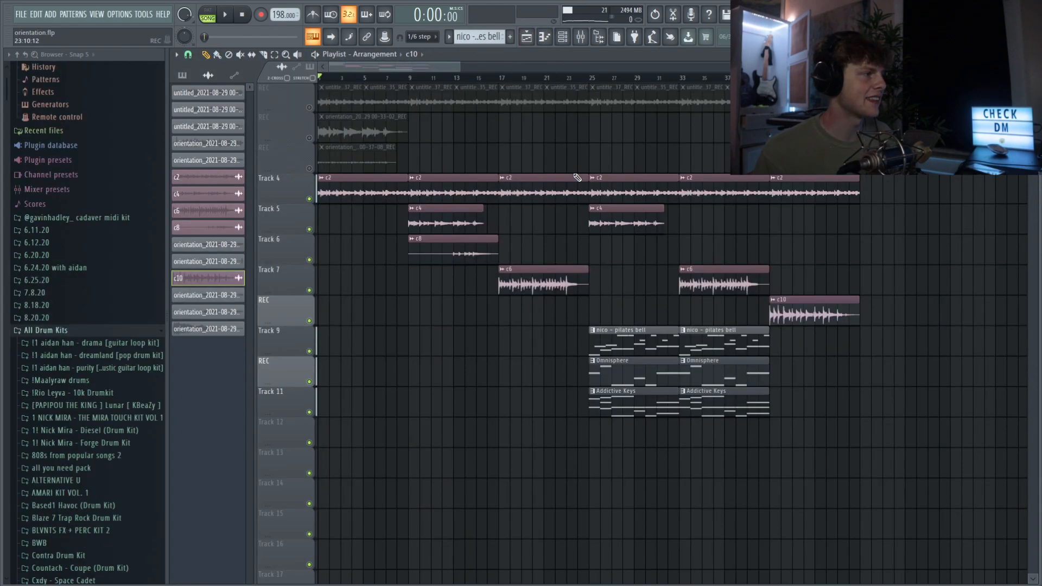